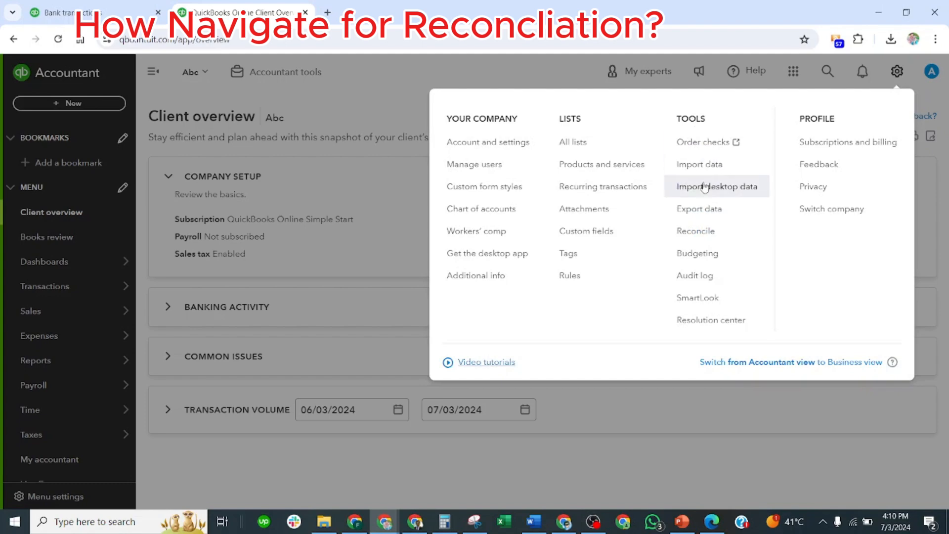
# Open the Reconcile page, first from the company tools and again from the Transactions section
pyautogui.click(705, 236)
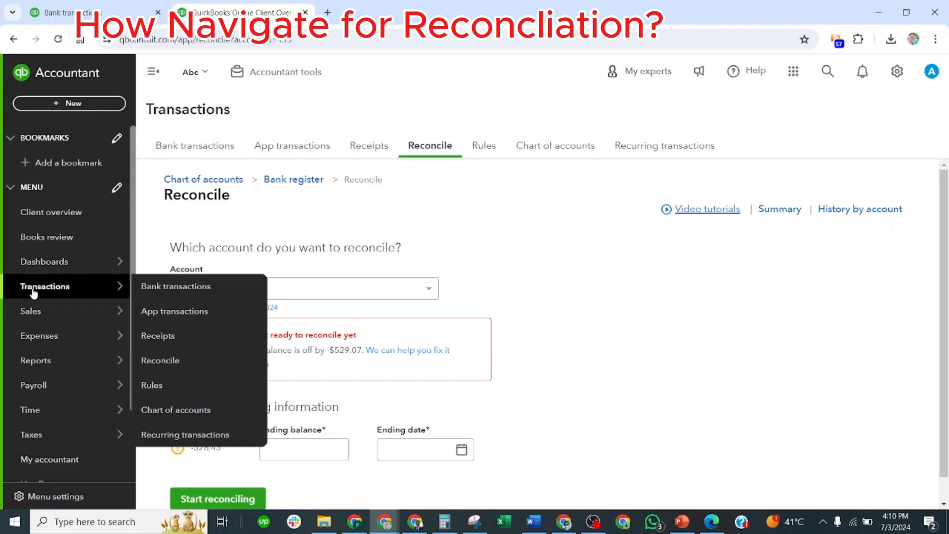
pyautogui.moveTo(40, 316)
pyautogui.moveTo(35, 291)
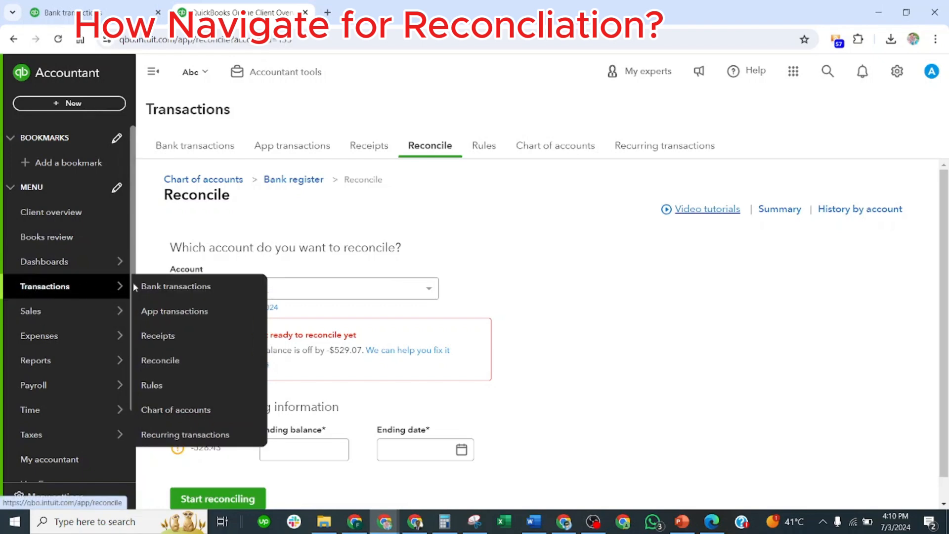
pyautogui.click(171, 362)
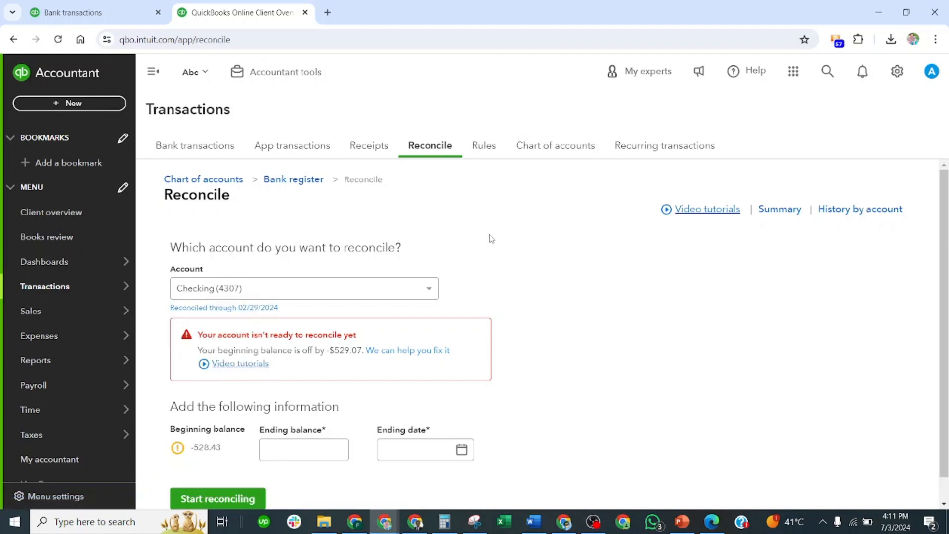
# Select the Savings account in the bank transactions, go to its bank register and open its reconciliation
pyautogui.click(220, 150)
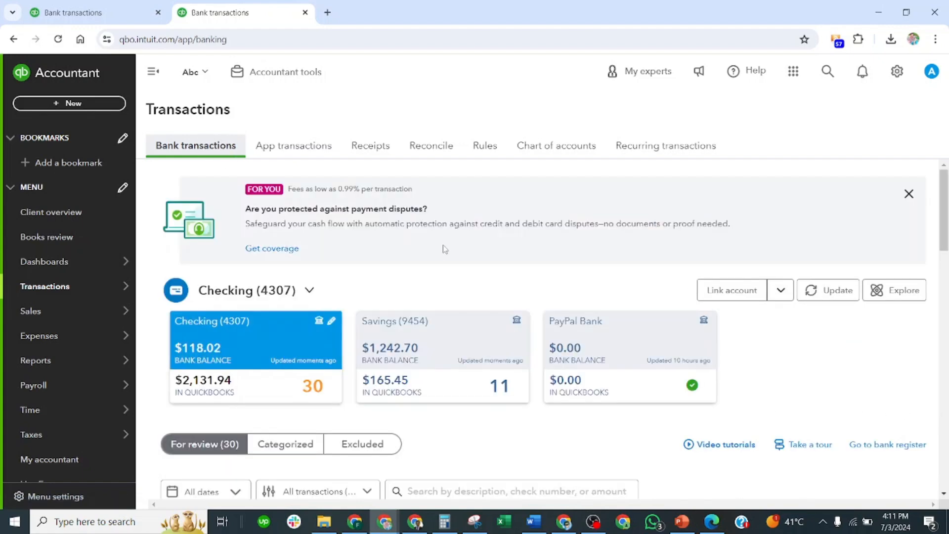
pyautogui.click(461, 260)
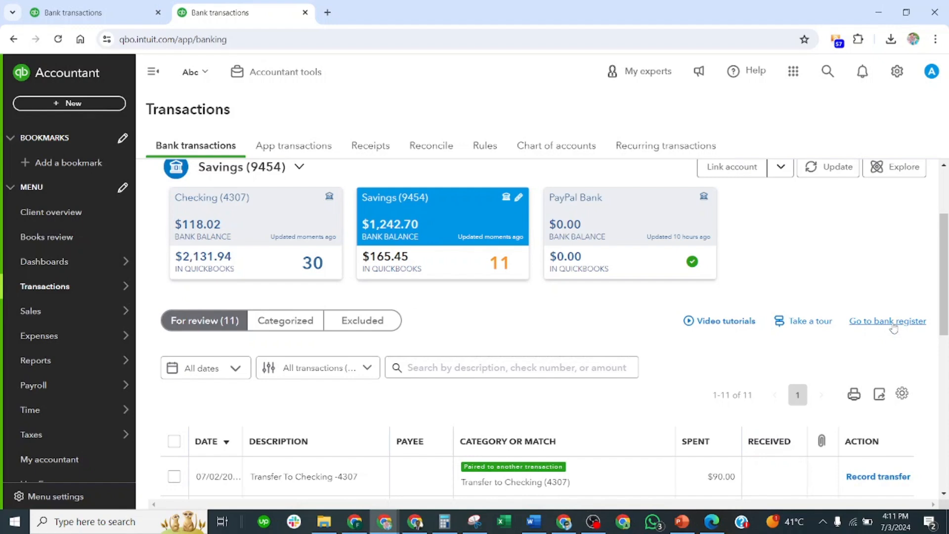
pyautogui.click(892, 325)
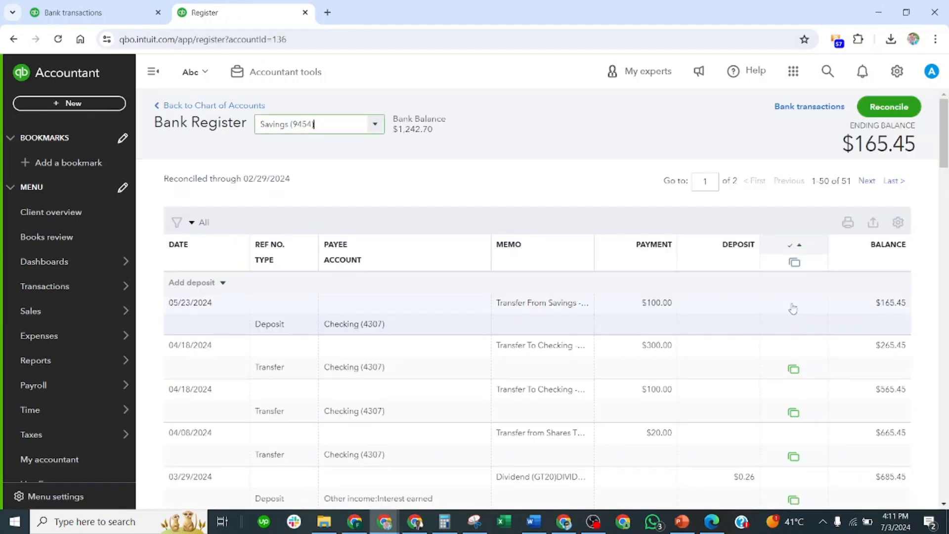
pyautogui.click(889, 107)
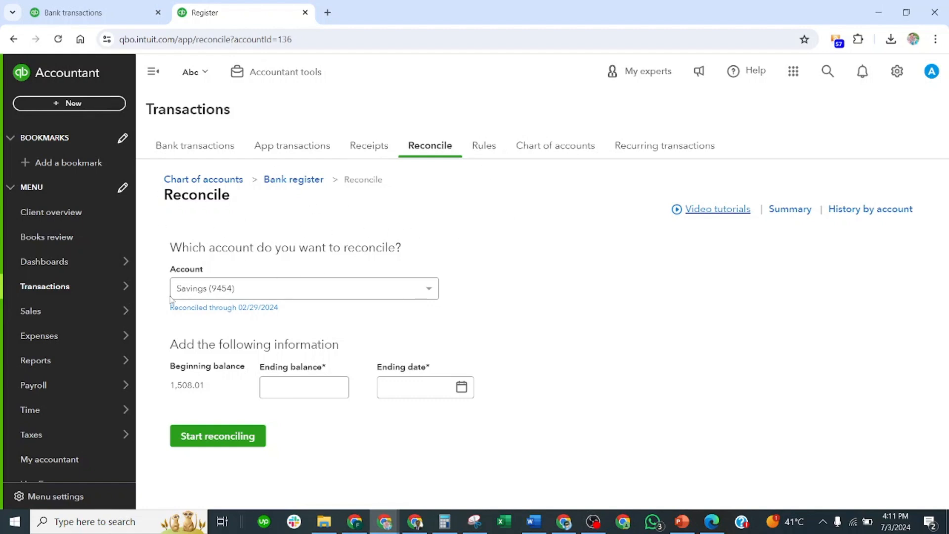
# Switch the account to reconcile to Checking, return it to Savings and review the beginning balance
pyautogui.click(430, 288)
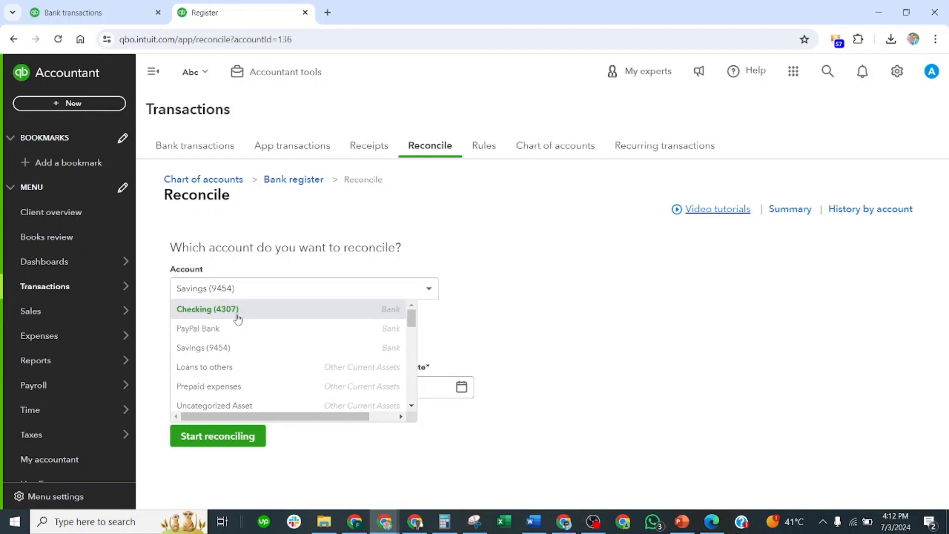
pyautogui.click(222, 310)
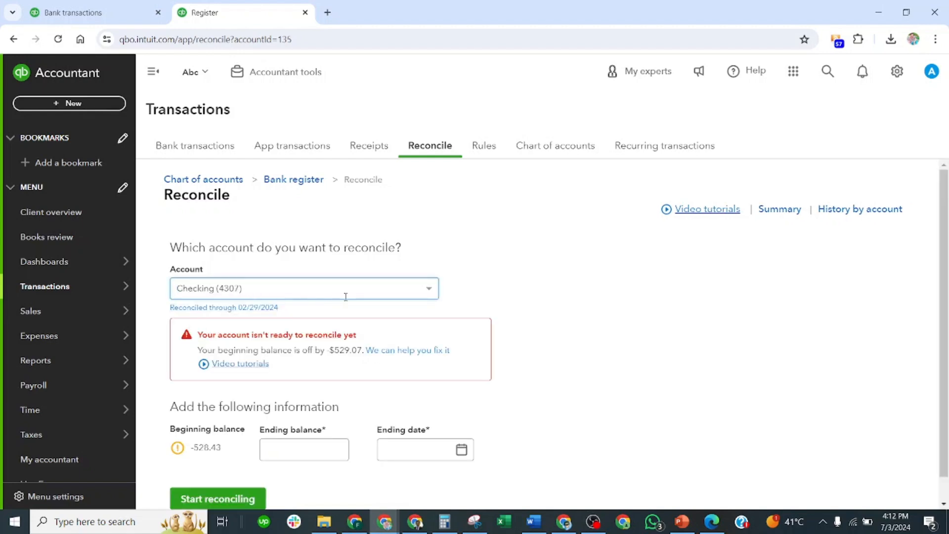
pyautogui.click(428, 290)
pyautogui.click(229, 347)
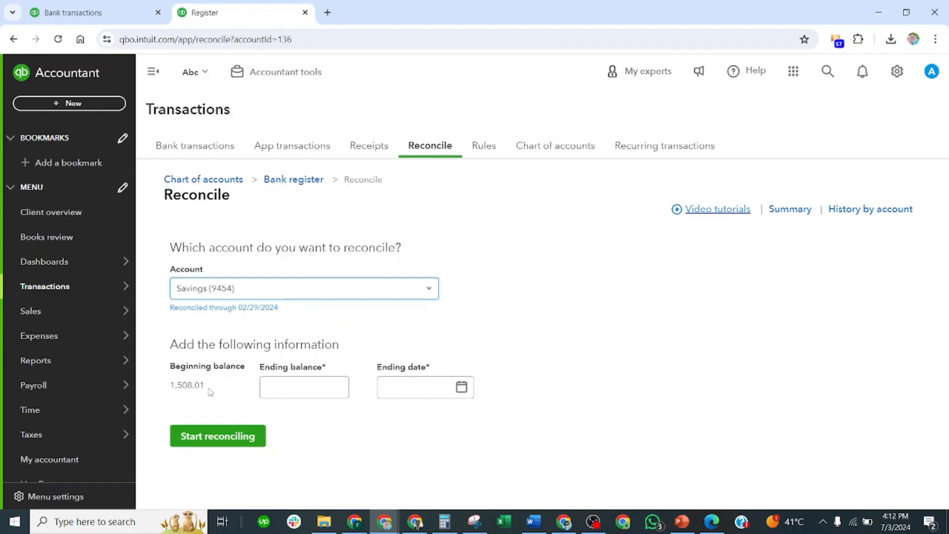
pyautogui.moveTo(210, 391); pyautogui.dragTo(165, 392)
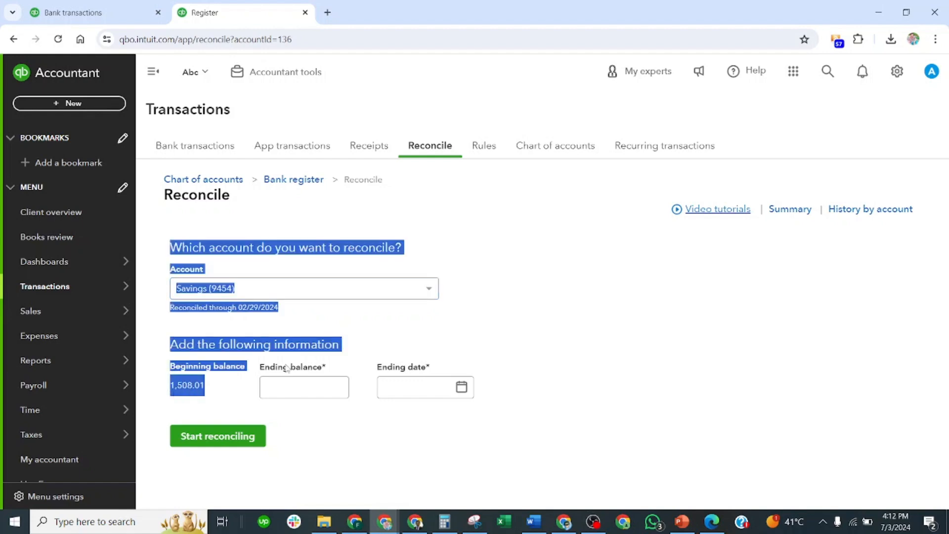
pyautogui.click(552, 315)
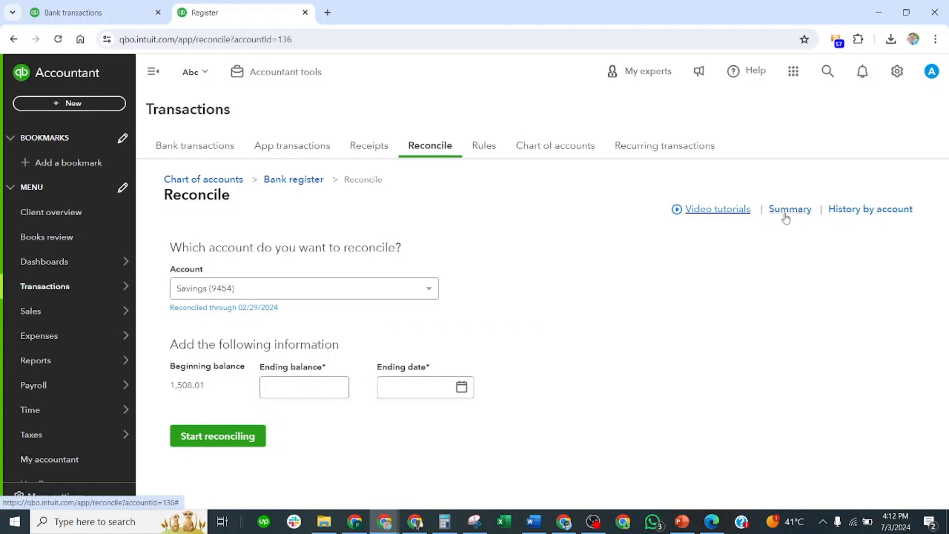
# Open the reconciliation history by account for Savings and set the report period to All Dates
pyautogui.click(866, 211)
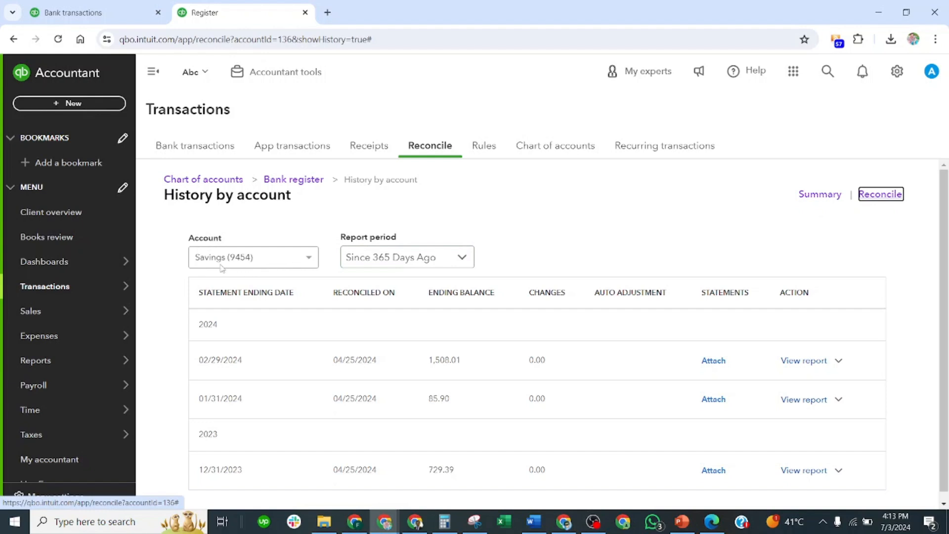
pyautogui.click(309, 257)
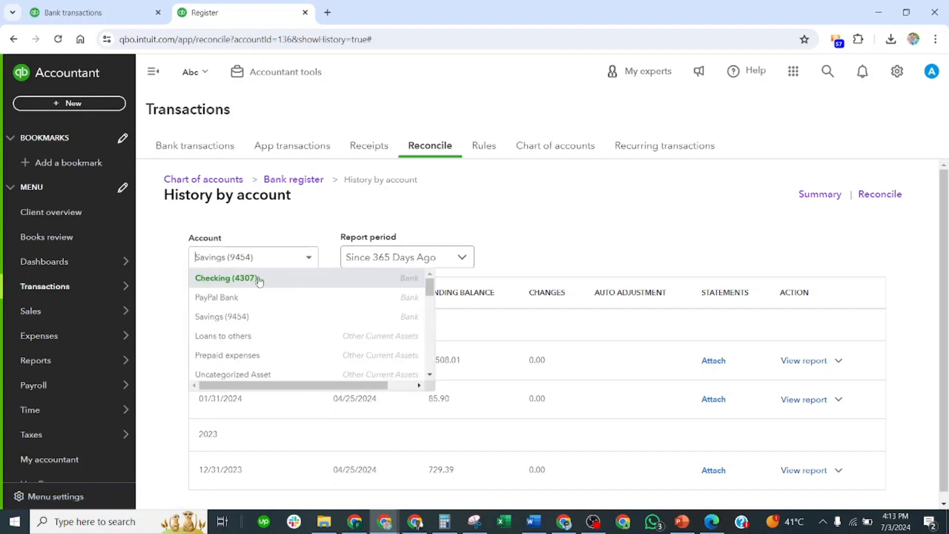
pyautogui.click(258, 316)
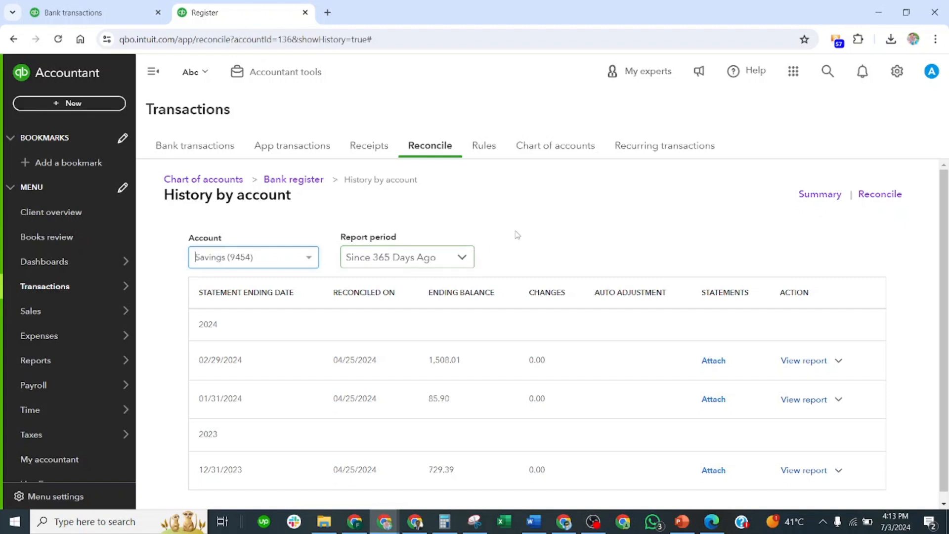
pyautogui.click(541, 221)
pyautogui.click(464, 260)
pyautogui.click(416, 283)
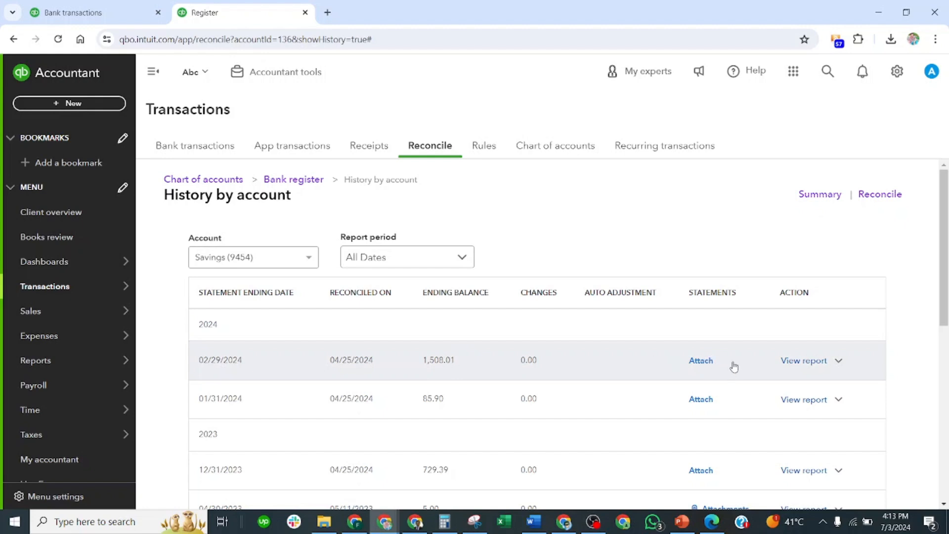
# Examine the Savings account's past reconciliations, including statement dates, ending balances and statement attachments
pyautogui.scroll(-2, 261, 393)
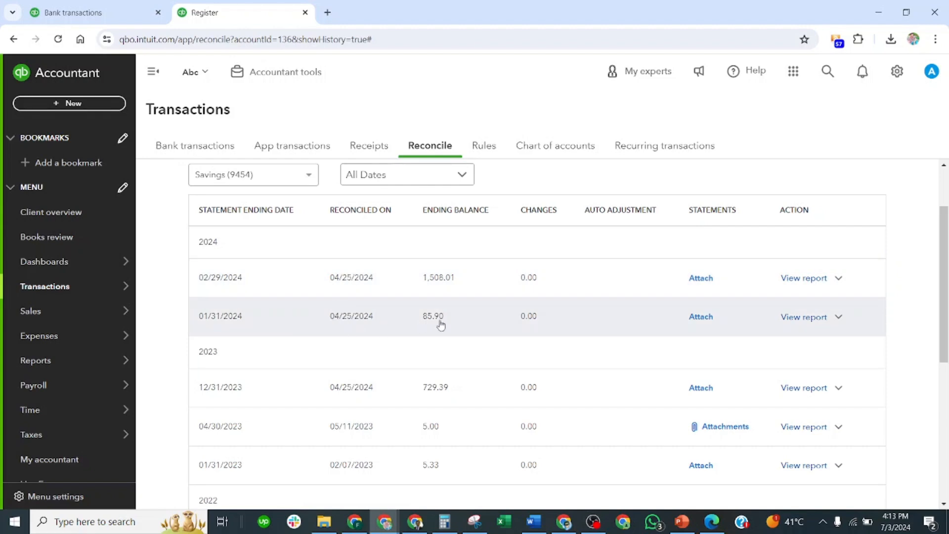
pyautogui.scroll(-2, 367, 322)
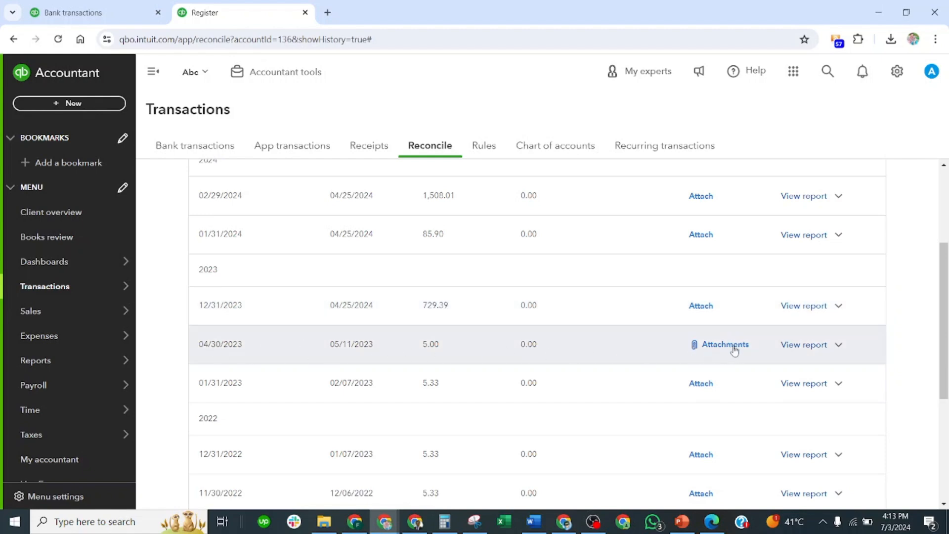
pyautogui.scroll(-2, 729, 354)
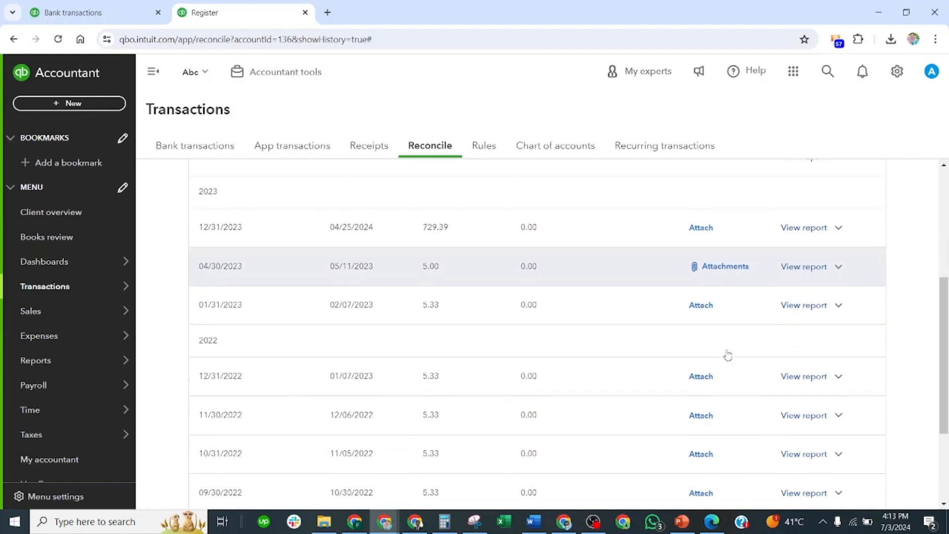
pyautogui.scroll(-3, 727, 355)
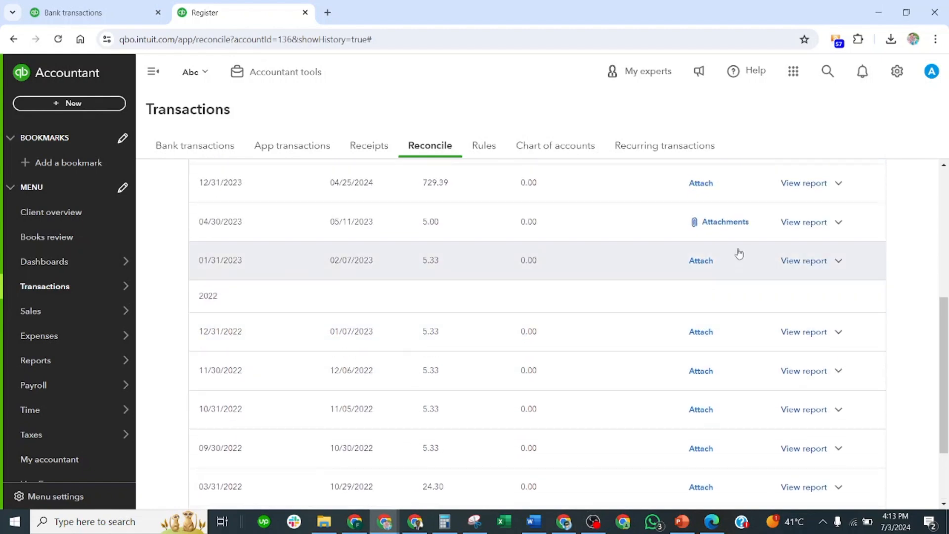
pyautogui.scroll(5, 734, 250)
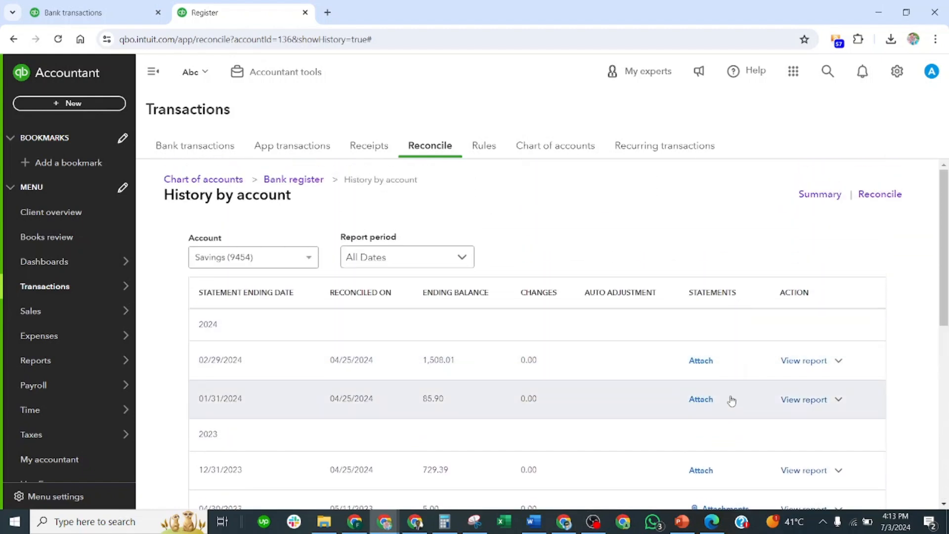
pyautogui.scroll(-4, 730, 401)
pyautogui.scroll(-3, 596, 349)
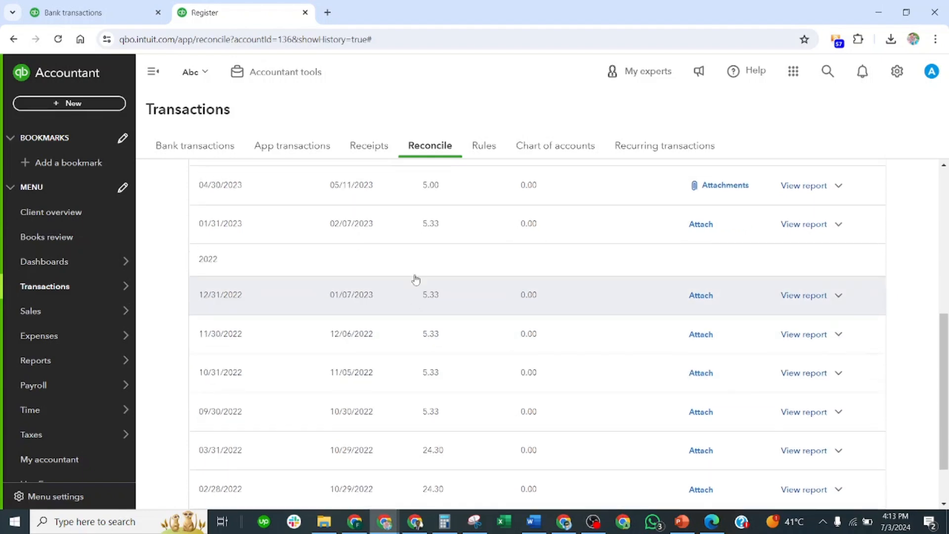
pyautogui.scroll(7, 415, 277)
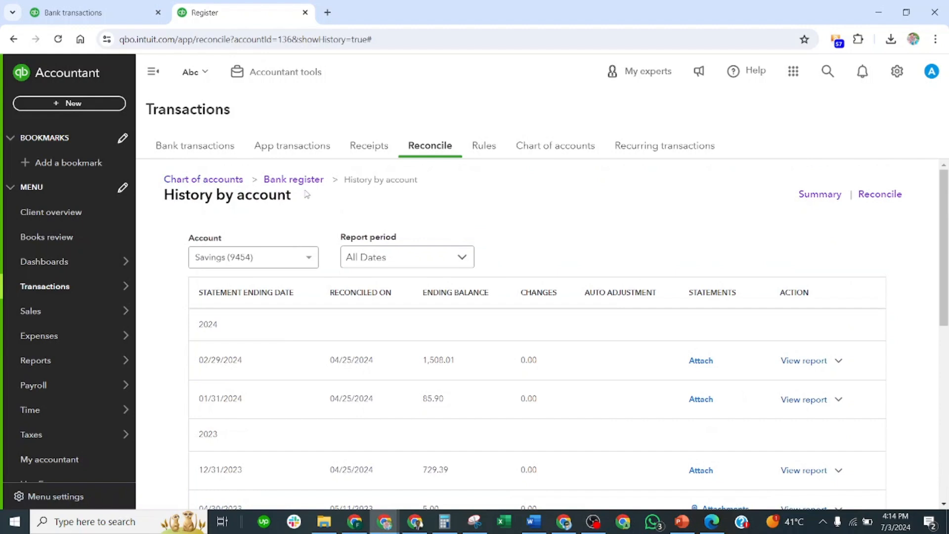
# Return to the Reconcile page and switch to the PowerPoint presentation to view slide 38 on the reconciliation procedure
pyautogui.click(440, 149)
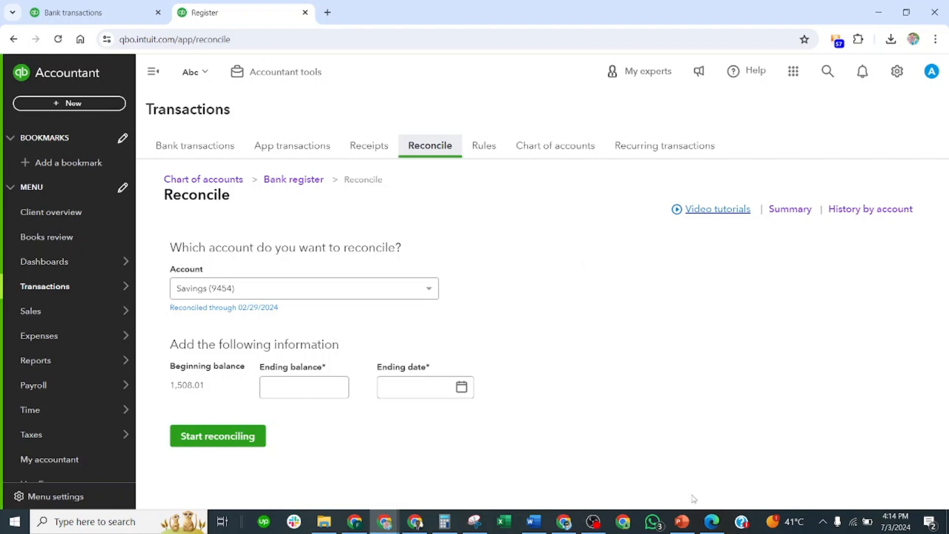
pyautogui.click(688, 526)
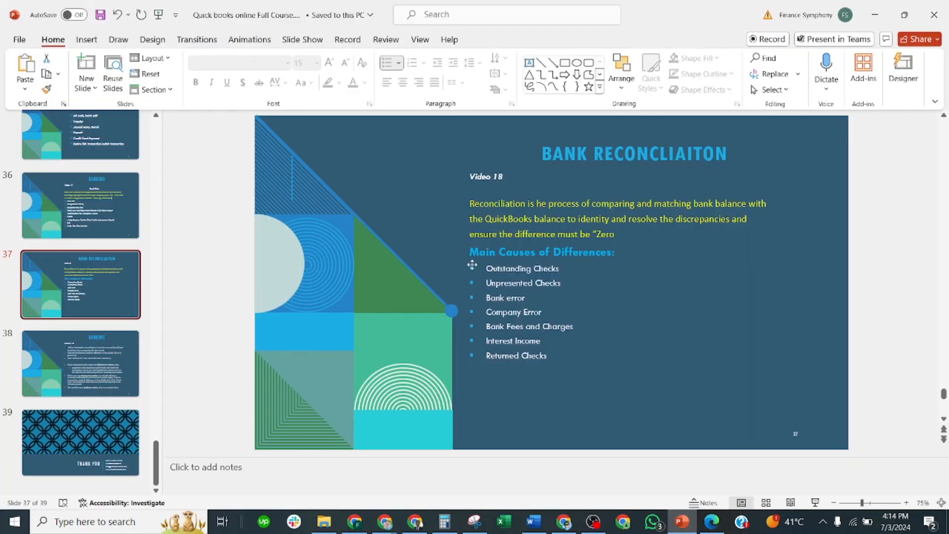
pyautogui.click(98, 358)
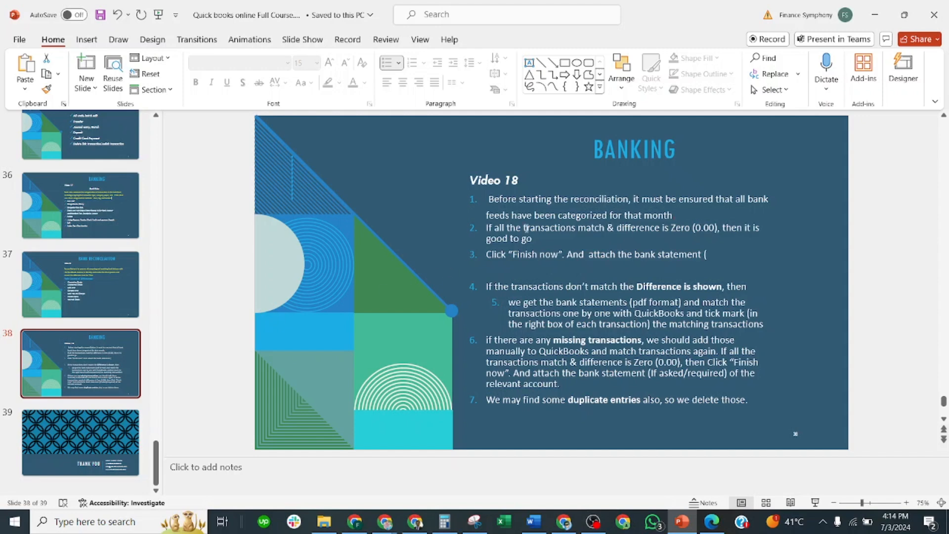
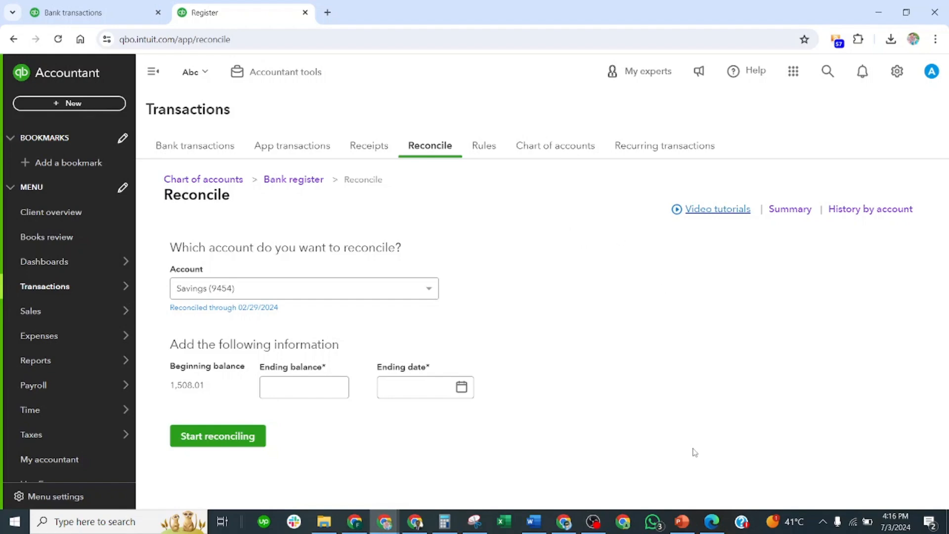
# Switch to the bank statement 2024-03-31_STMSSCM.pdf in Edge and examine the statement period and deposit account summary on page 1
pyautogui.click(712, 522)
pyautogui.scroll(5, 557, 277)
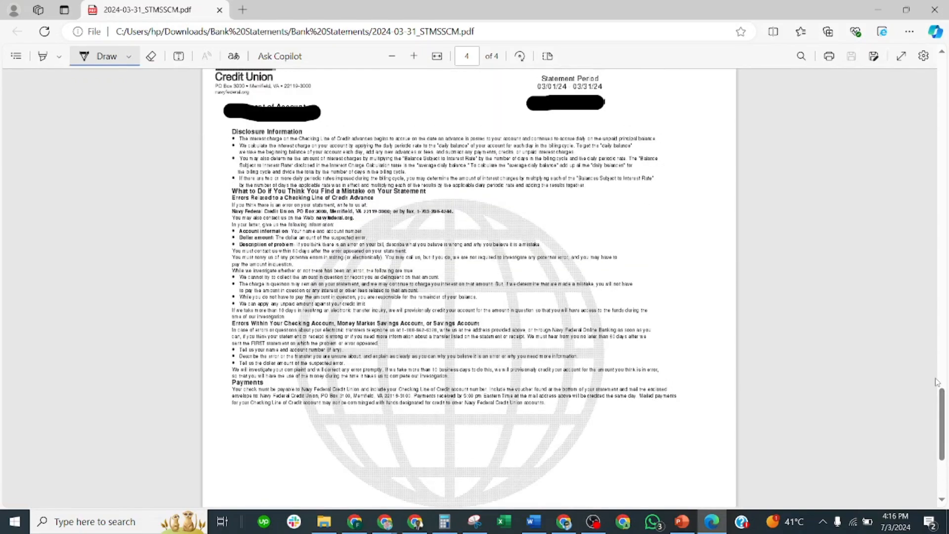
pyautogui.moveTo(941, 420); pyautogui.dragTo(946, 49)
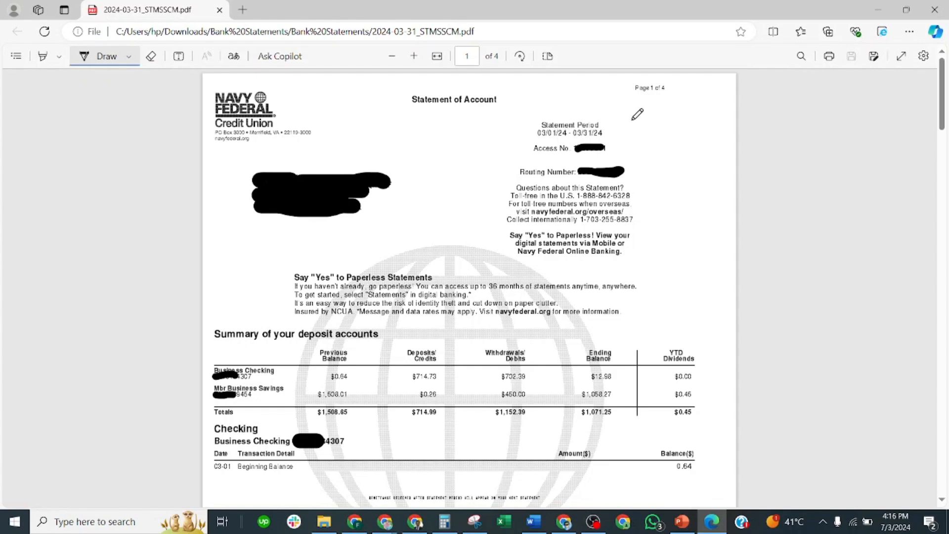
pyautogui.click(151, 56)
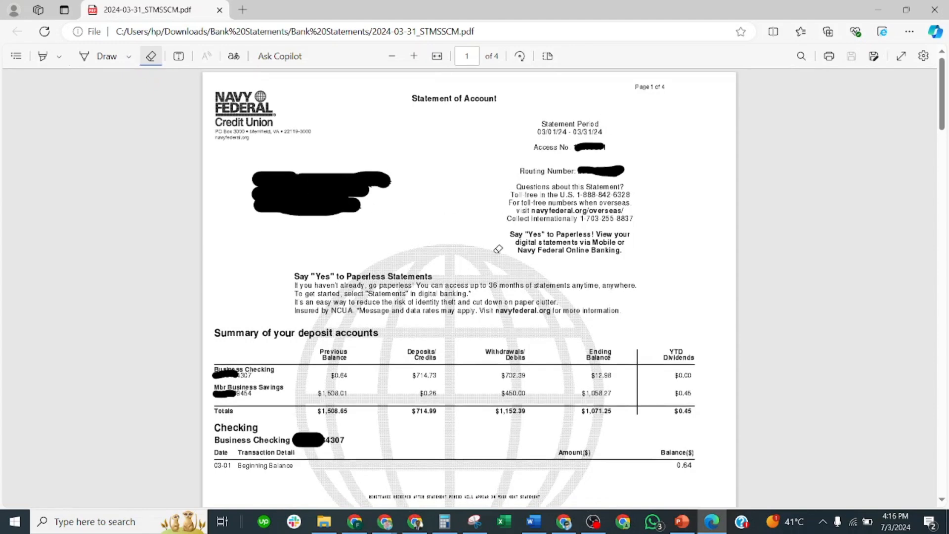
pyautogui.scroll(-3, 497, 248)
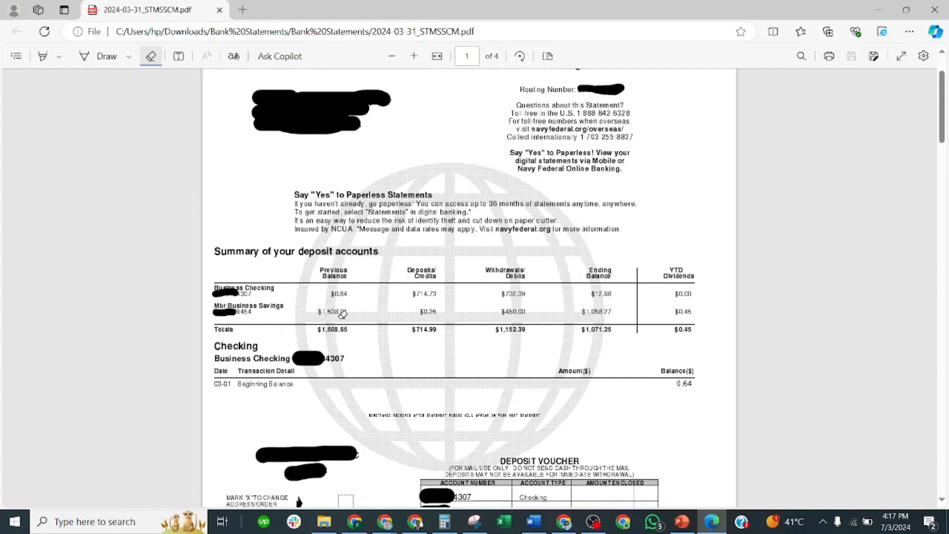
# Return to QuickBooks Online and compare the Savings beginning balance with the previous balance on the bank statement
pyautogui.hotkey('alt', 'Tab')
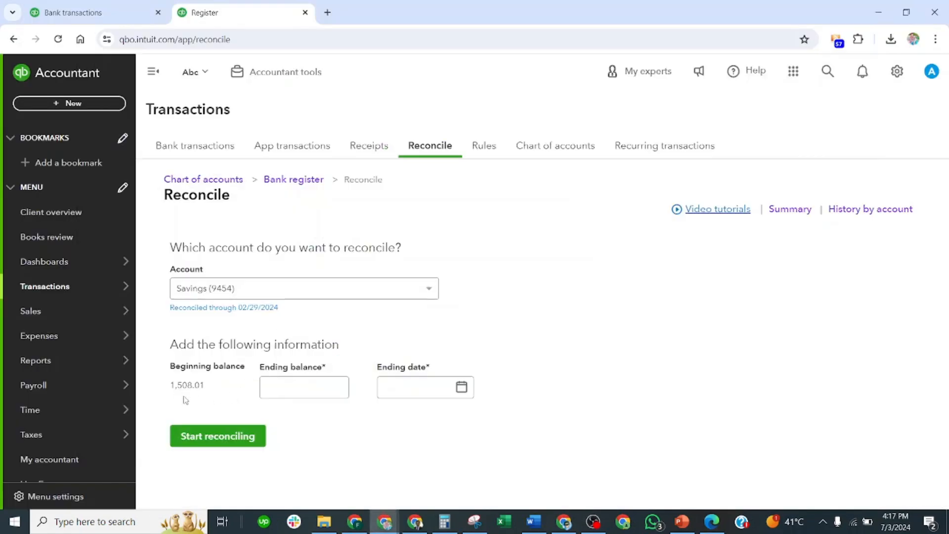
pyautogui.moveTo(204, 391); pyautogui.dragTo(164, 398)
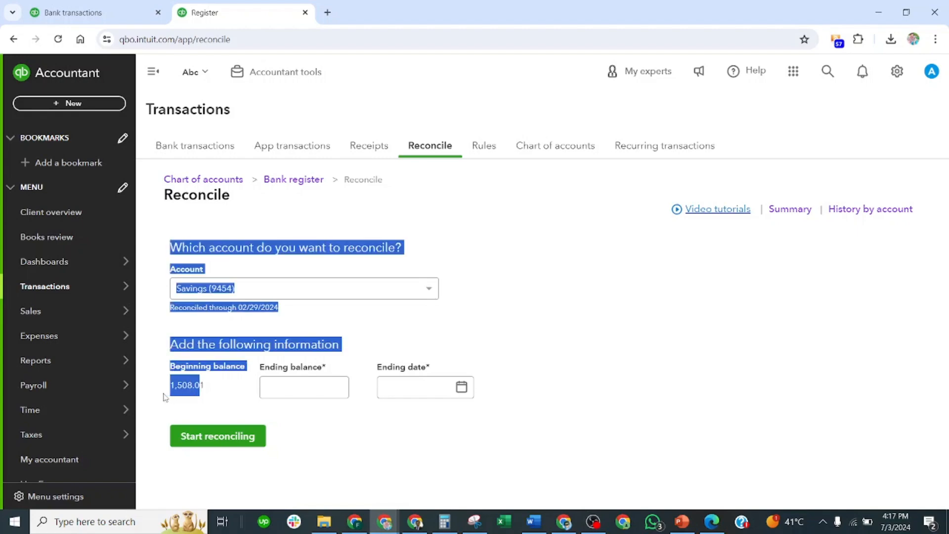
pyautogui.click(654, 340)
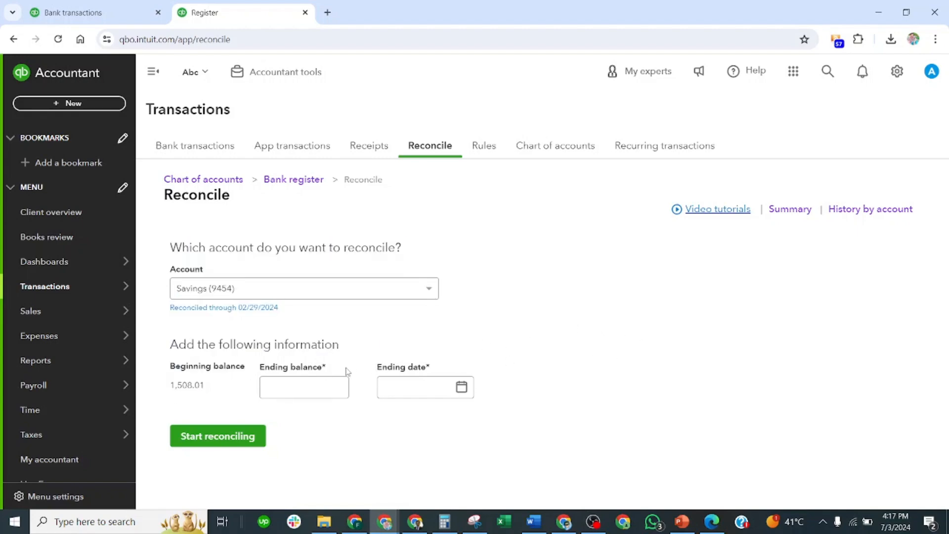
# Look up the Savings ending balance on the bank statement and enter 1,058.27 as the ending balance to reconcile
pyautogui.hotkey('alt', 'Tab')
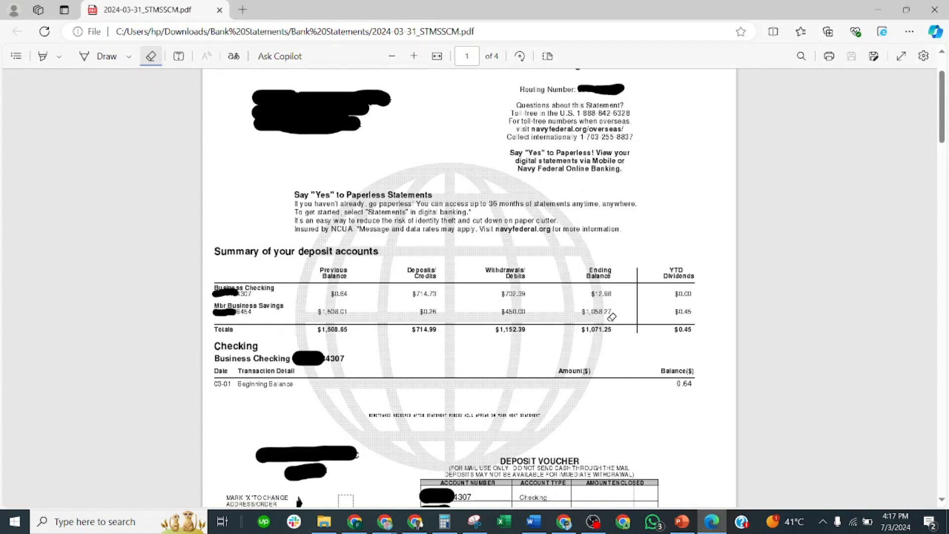
pyautogui.hotkey('alt', 'Tab')
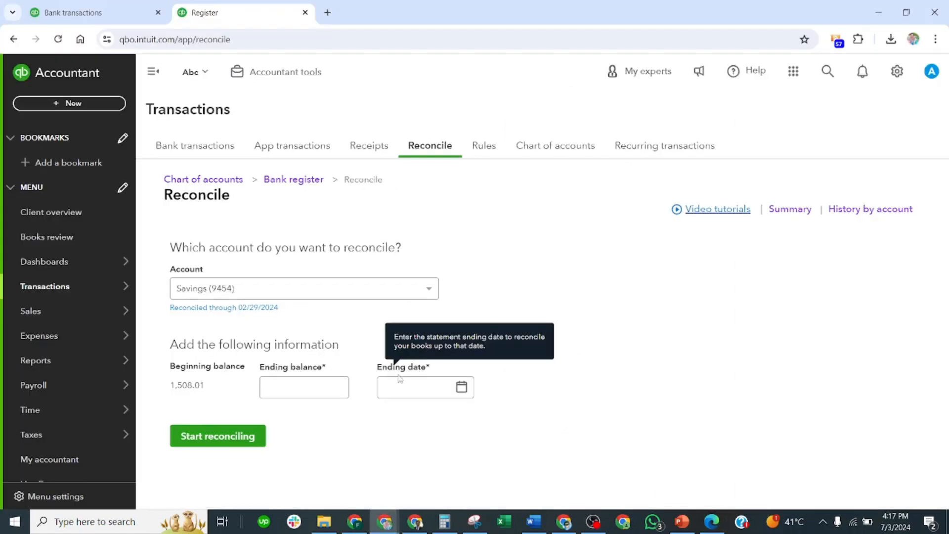
pyautogui.click(285, 388)
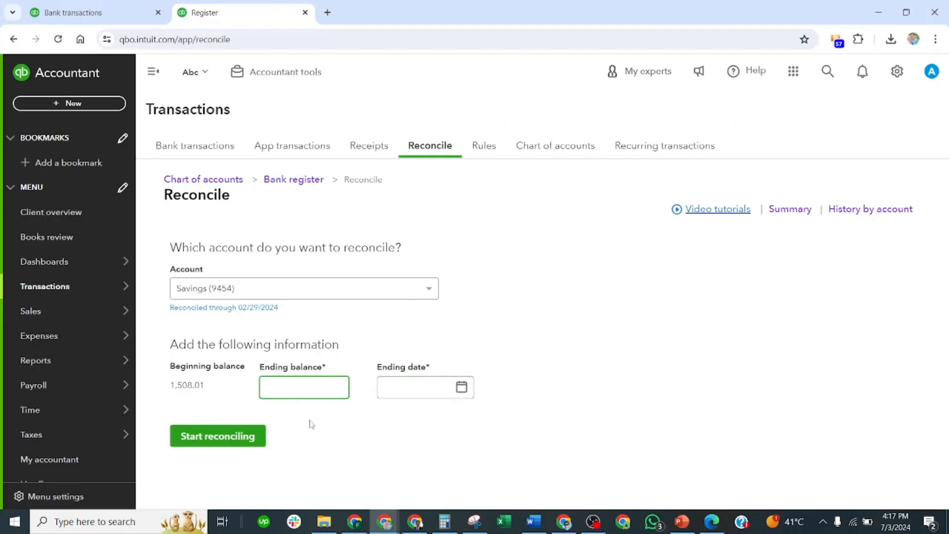
pyautogui.write('1058.27')
pyautogui.hotkey('alt', 'Tab')
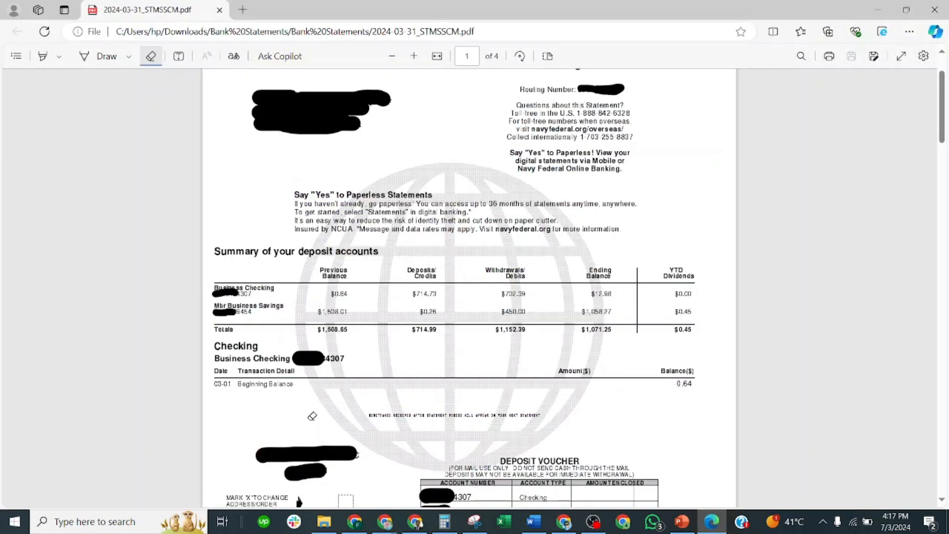
pyautogui.hotkey('alt', 'Tab')
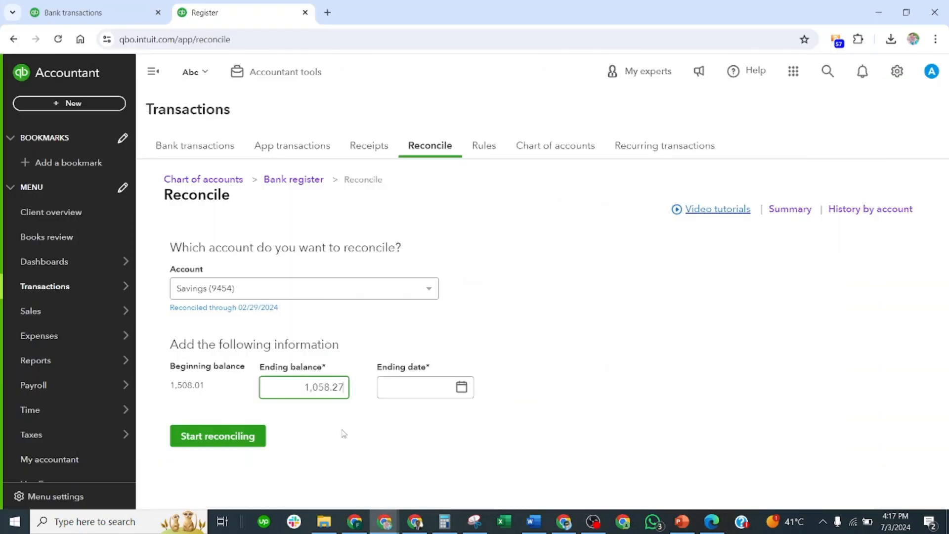
# Check the statement period on the bank statement and set the reconciliation's ending date to 03/31/2024
pyautogui.hotkey('alt', 'Tab')
pyautogui.scroll(1, 634, 131)
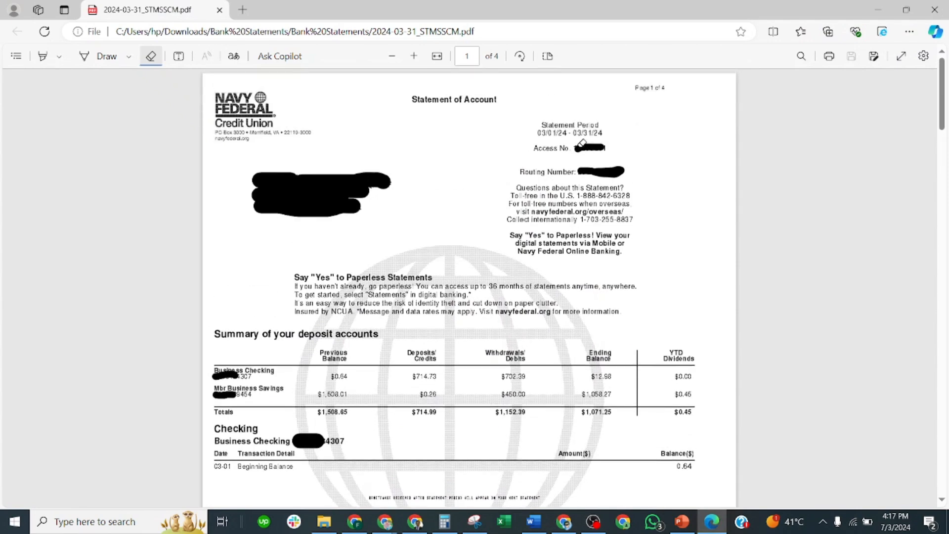
pyautogui.hotkey('alt', 'Tab')
pyautogui.click(461, 386)
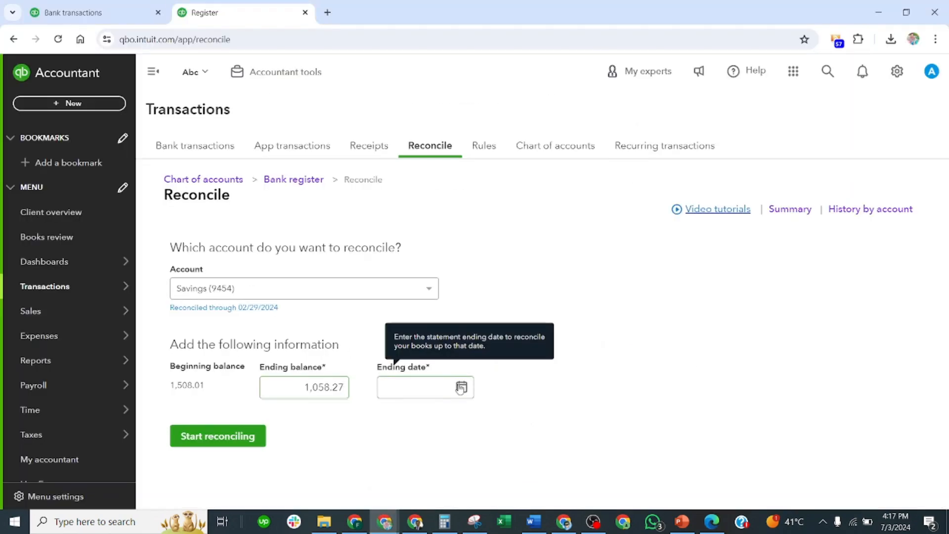
pyautogui.click(452, 332)
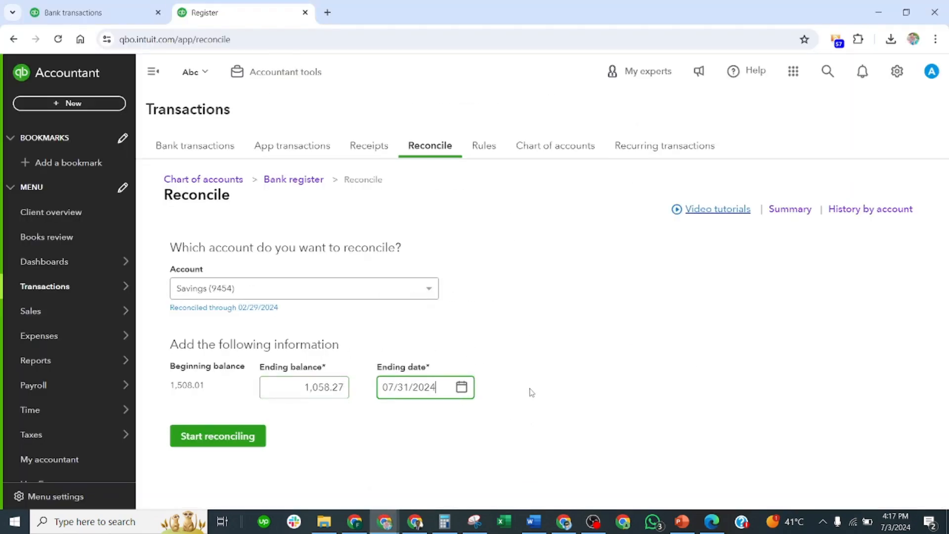
pyautogui.click(461, 387)
pyautogui.click(395, 218)
pyautogui.click(394, 218)
pyautogui.click(394, 218)
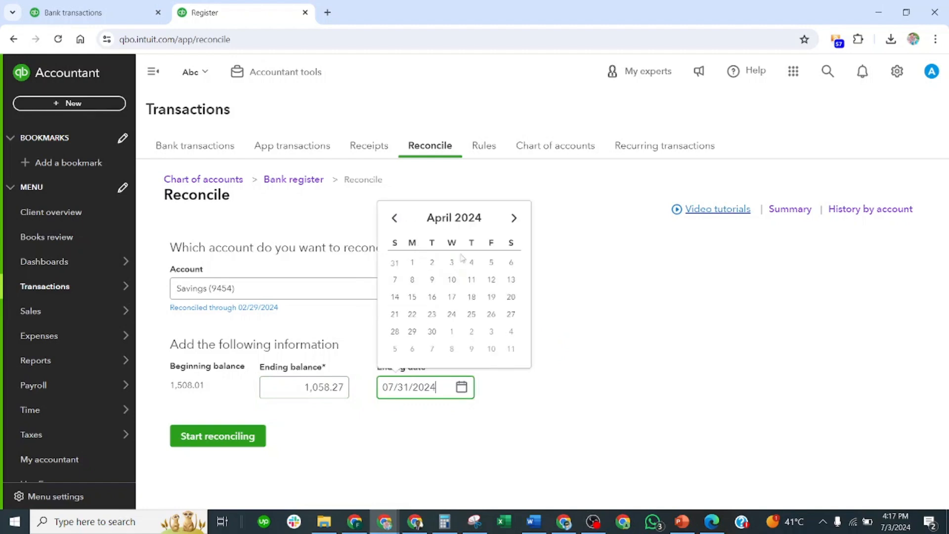
pyautogui.click(400, 263)
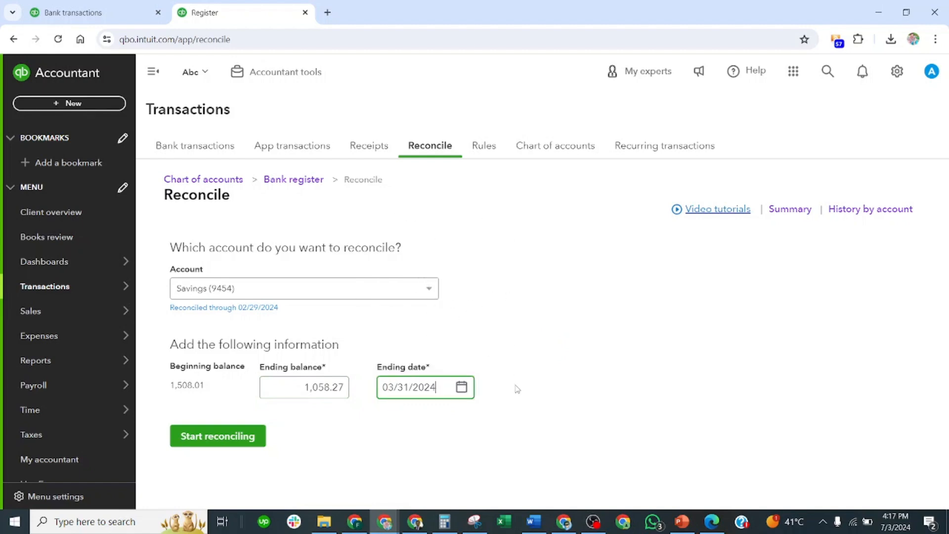
# Start reconciling the Savings account and dismiss the tip about more space to review transactions
pyautogui.click(235, 438)
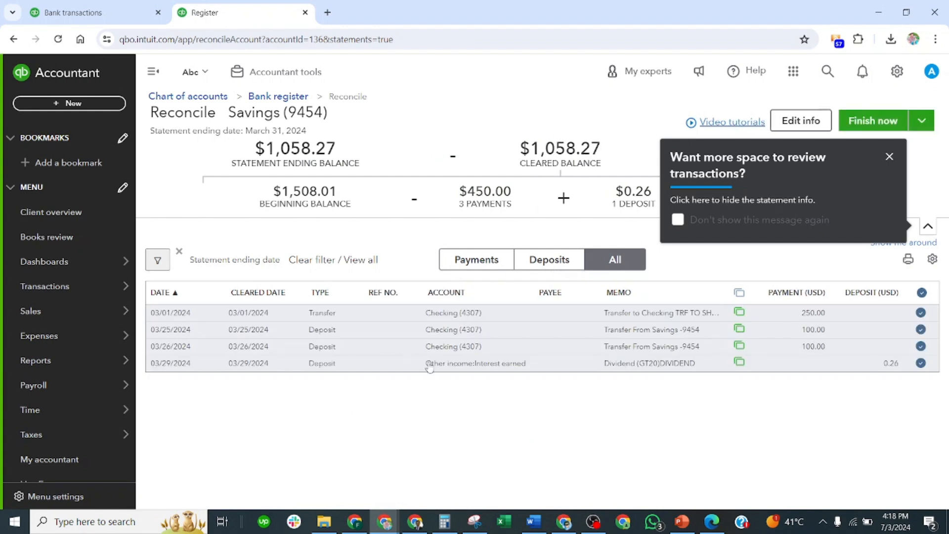
pyautogui.click(889, 156)
pyautogui.click(896, 190)
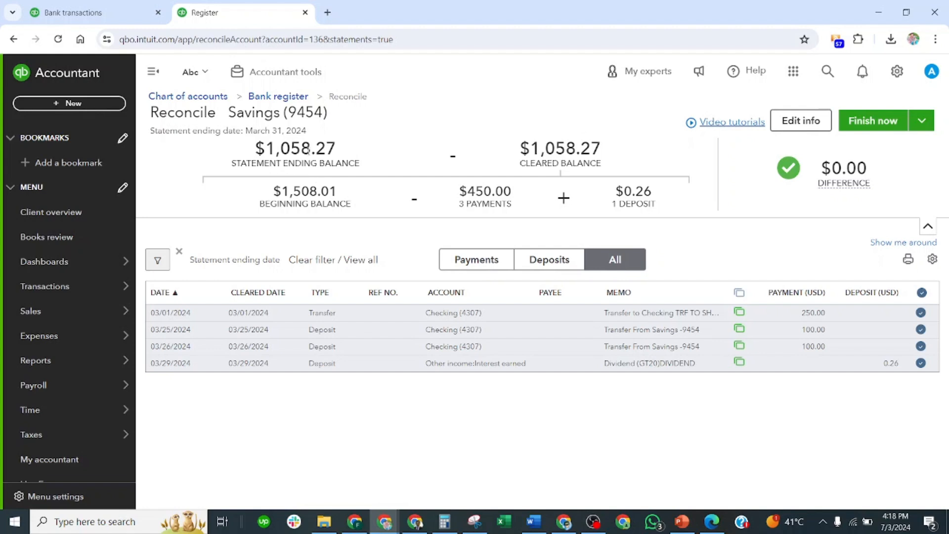
# Examine the reconciliation summary: statement ending date, statement ending balance, cleared balance, beginning balance and payments
pyautogui.moveTo(241, 132); pyautogui.dragTo(307, 128)
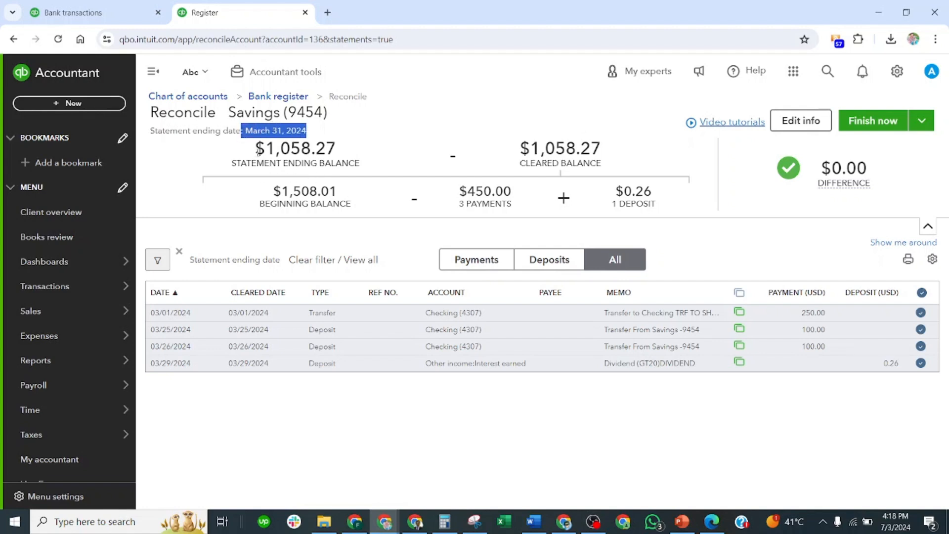
pyautogui.moveTo(252, 153); pyautogui.dragTo(340, 152)
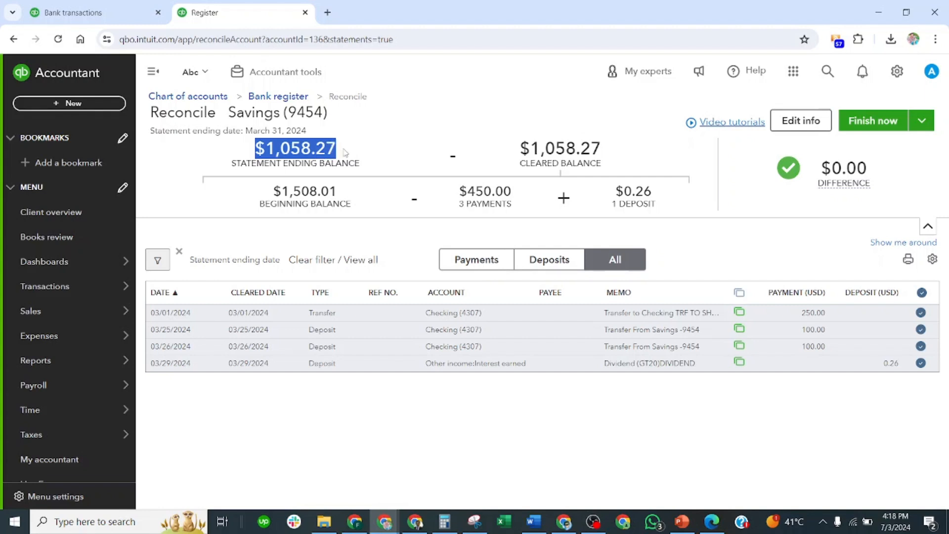
pyautogui.click(289, 148)
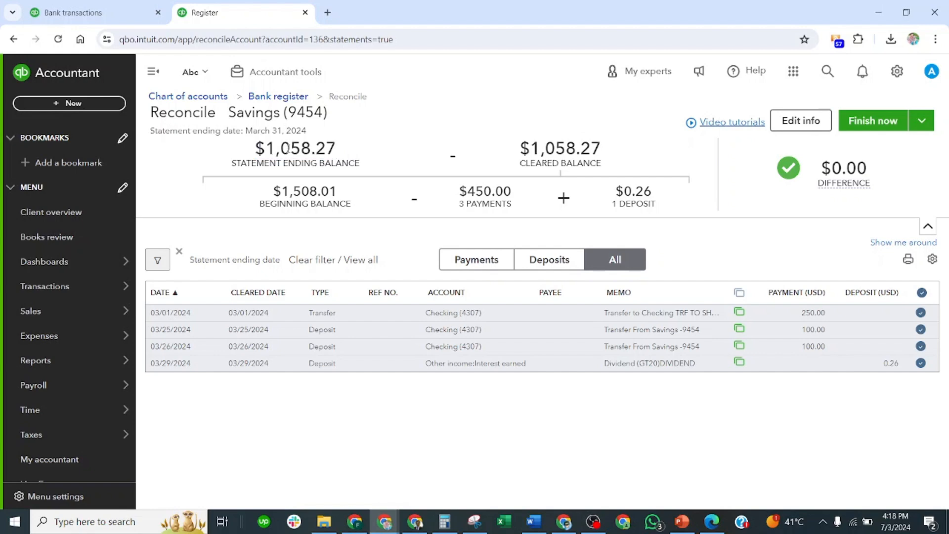
pyautogui.moveTo(257, 153); pyautogui.dragTo(334, 150)
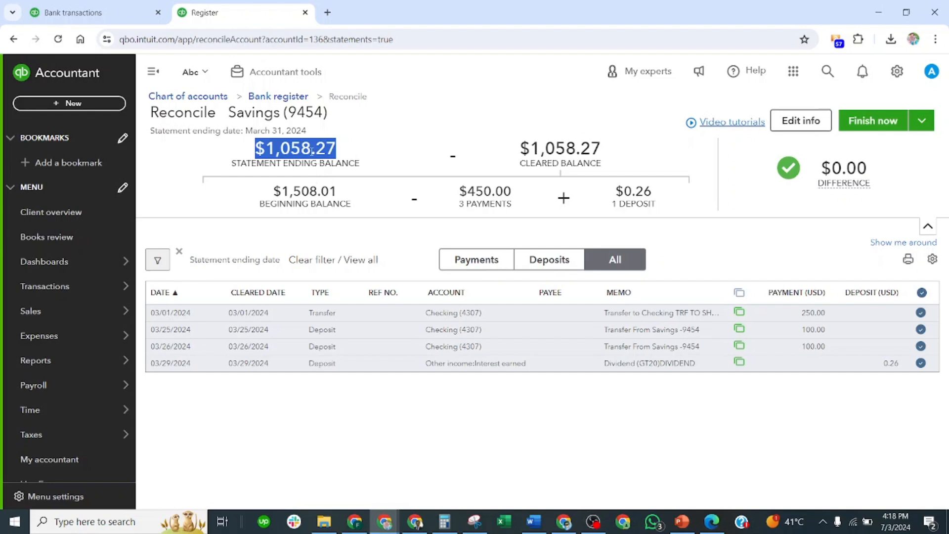
pyautogui.moveTo(520, 148); pyautogui.dragTo(602, 150)
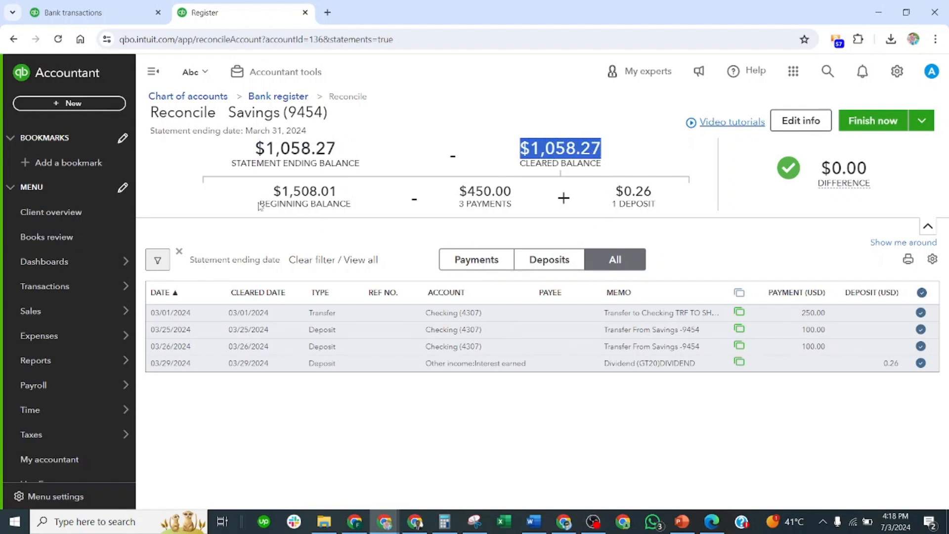
pyautogui.moveTo(260, 206); pyautogui.dragTo(336, 212)
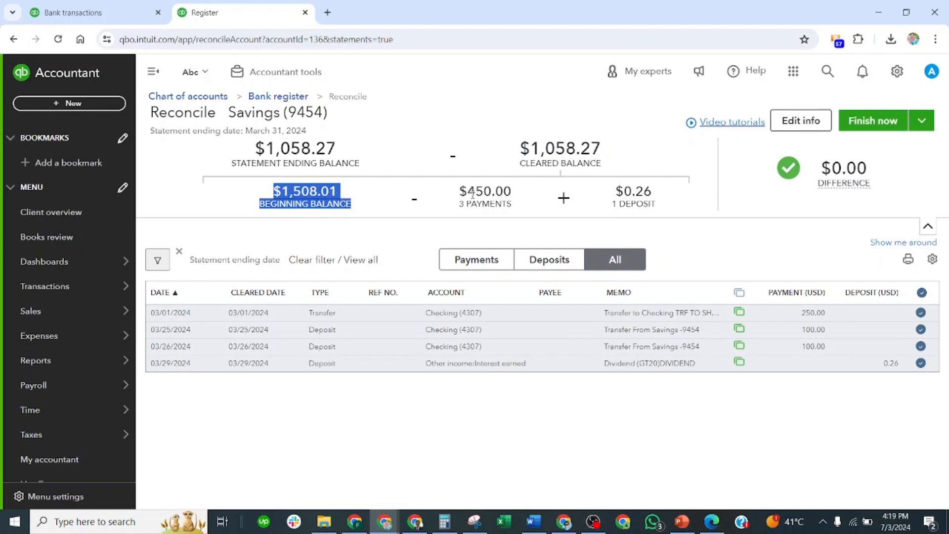
pyautogui.moveTo(457, 208); pyautogui.dragTo(496, 204)
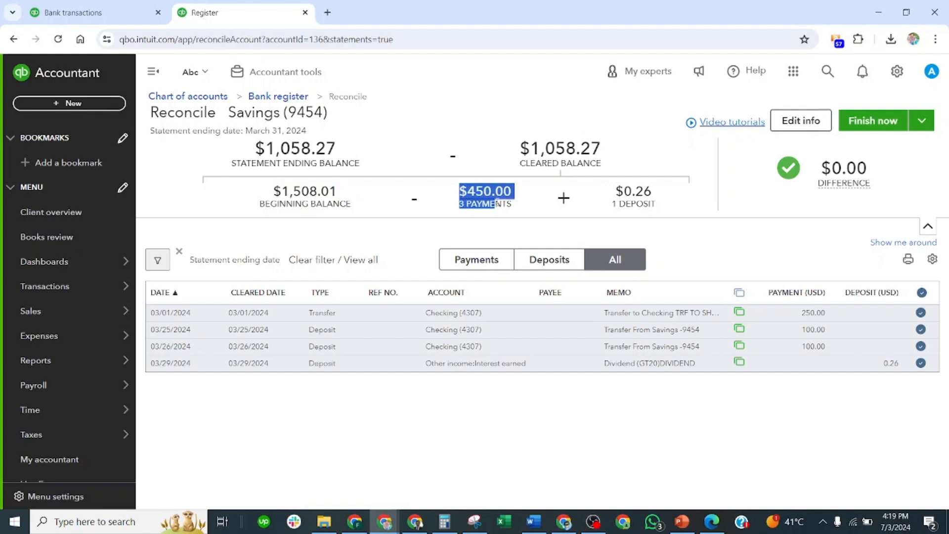
pyautogui.click(492, 206)
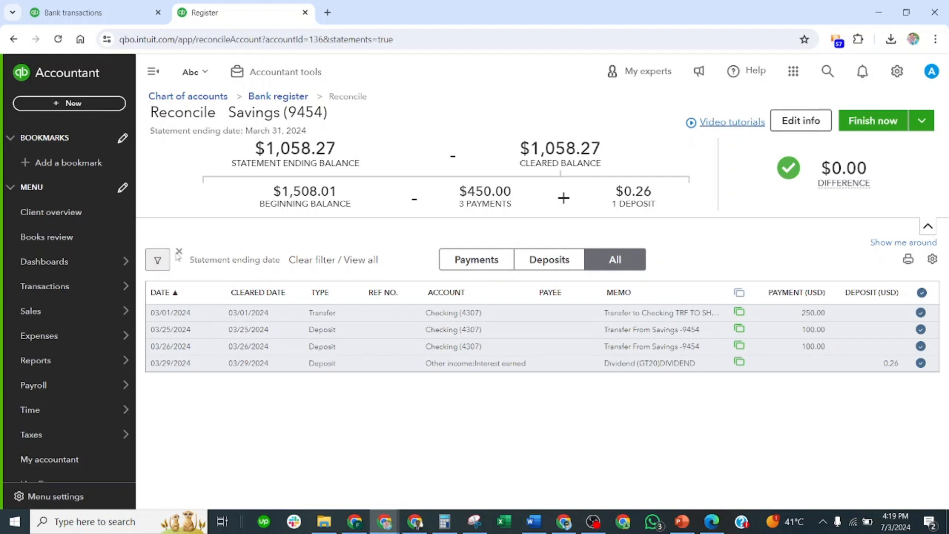
# Remove the statement ending date filter and look through all of the Savings account's transactions
pyautogui.click(179, 253)
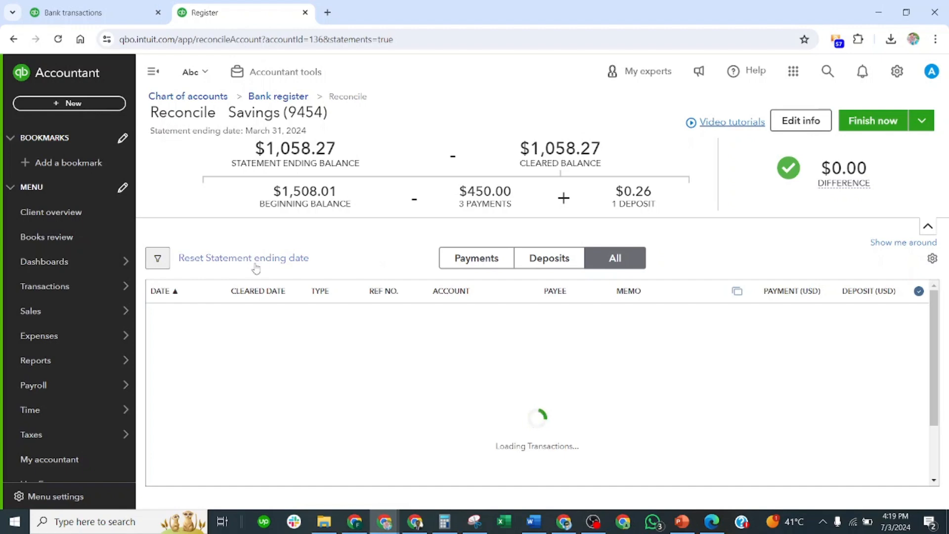
pyautogui.scroll(-1, 252, 331)
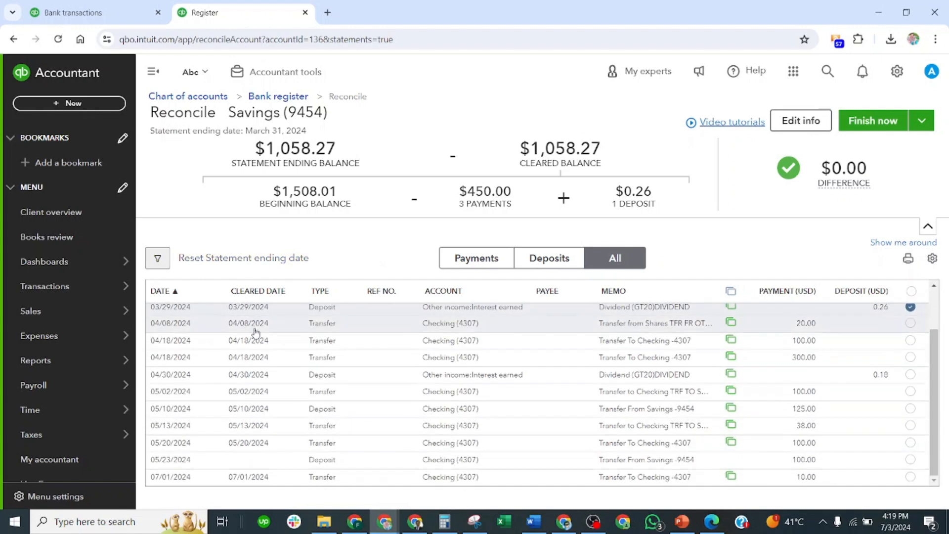
pyautogui.scroll(1, 398, 340)
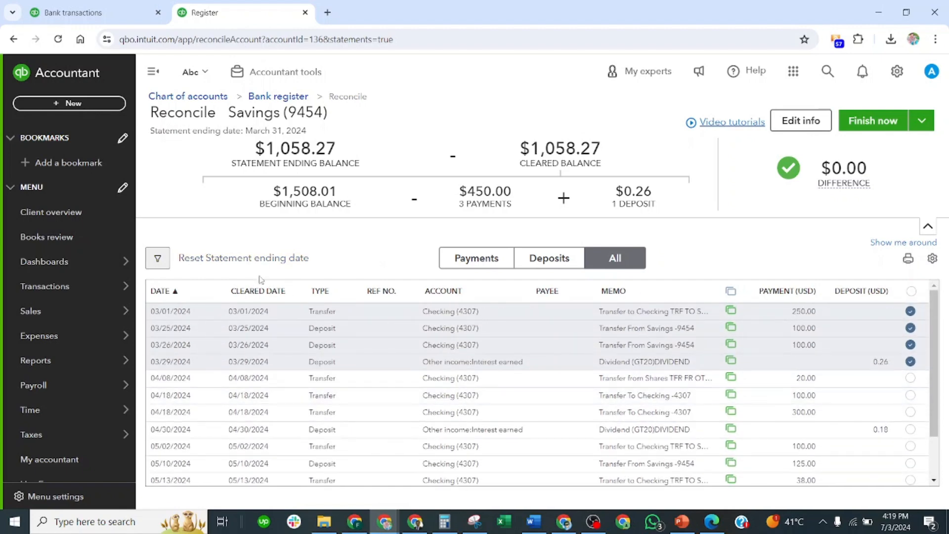
# Filter the reconciliation transactions by date using the Statement ending date option
pyautogui.click(157, 257)
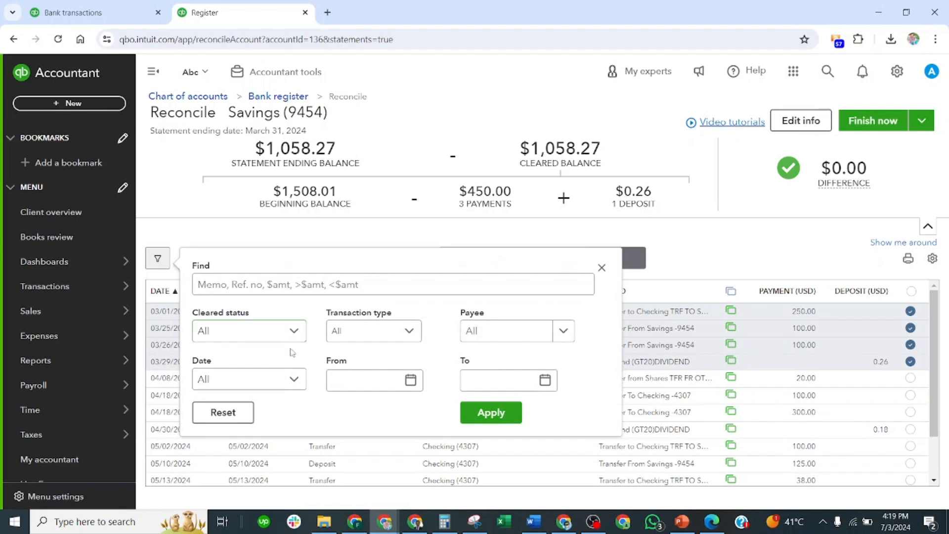
pyautogui.click(297, 378)
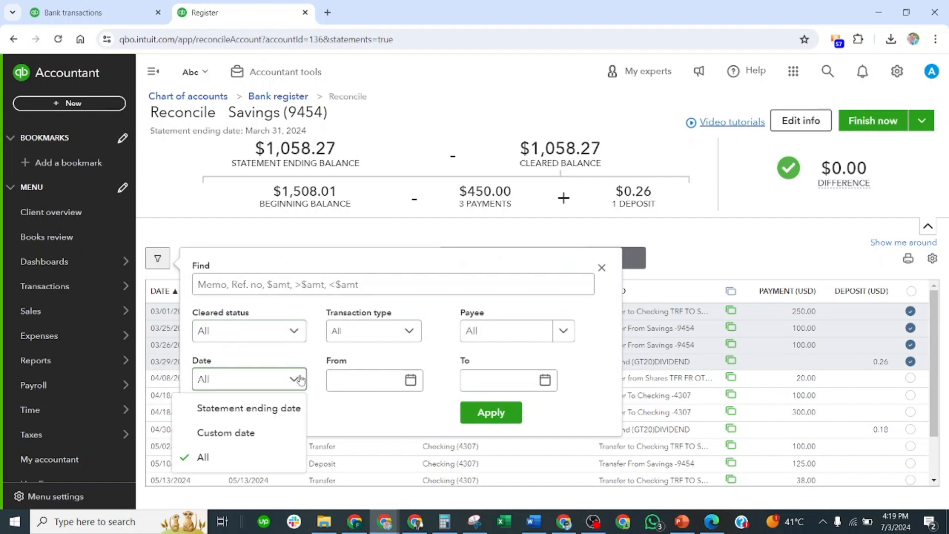
pyautogui.click(243, 409)
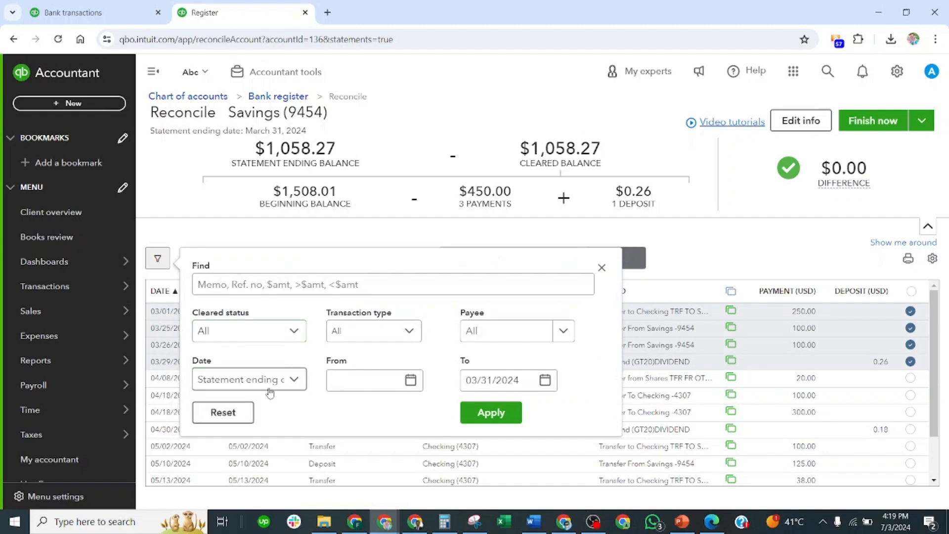
pyautogui.click(489, 417)
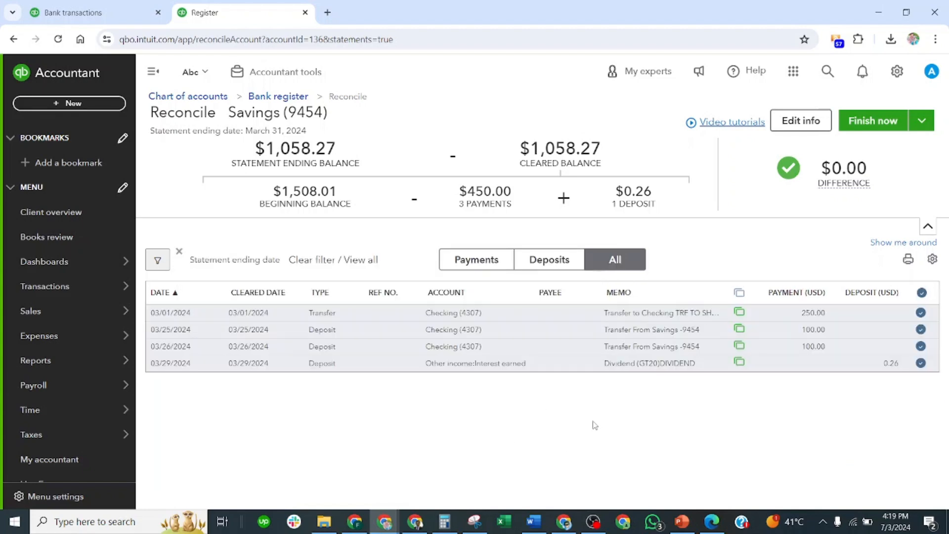
# Review the Savings reconciliation's payments and deposits separately, and return to the list of all transactions
pyautogui.click(479, 265)
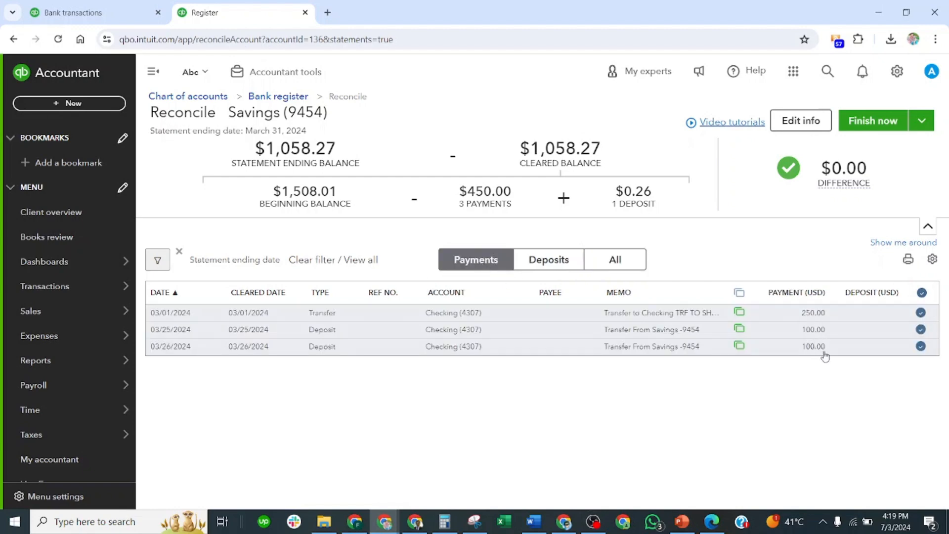
pyautogui.click(551, 262)
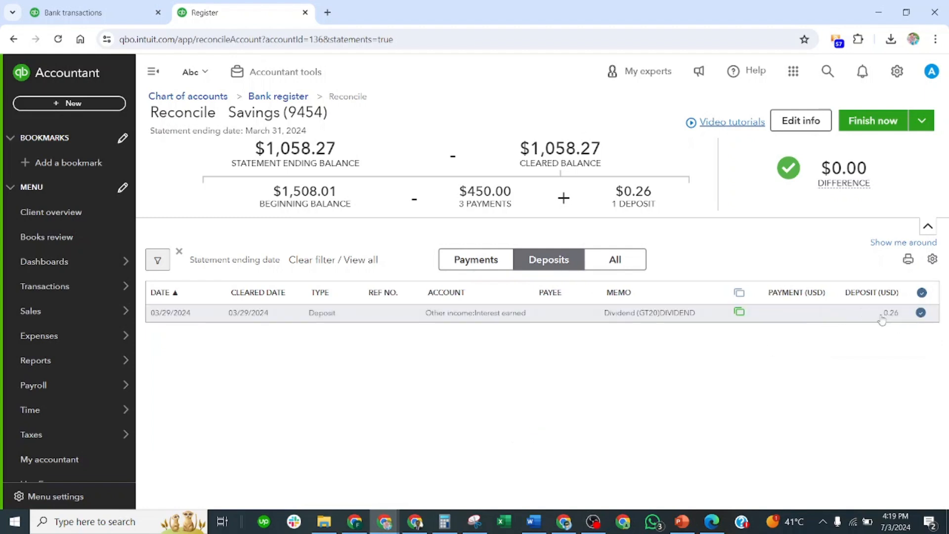
pyautogui.click(613, 262)
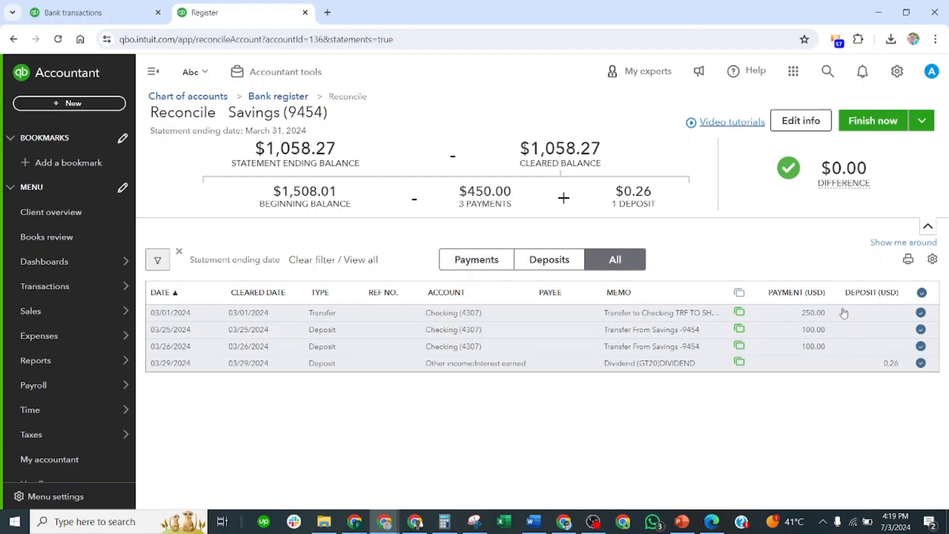
# Remove the checkmarks from all the filtered Savings transactions and check the effect on the difference
pyautogui.moveTo(846, 189)
pyautogui.click(921, 294)
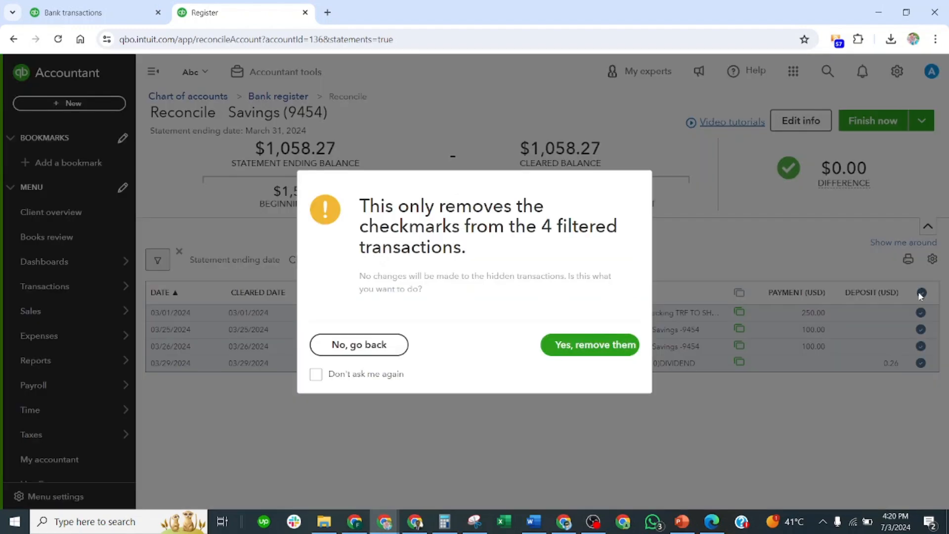
pyautogui.click(587, 352)
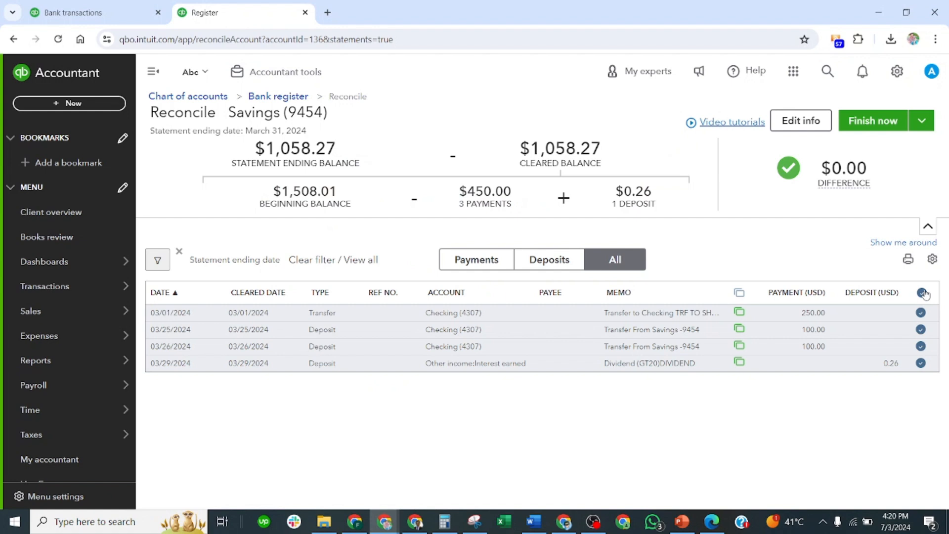
pyautogui.click(923, 293)
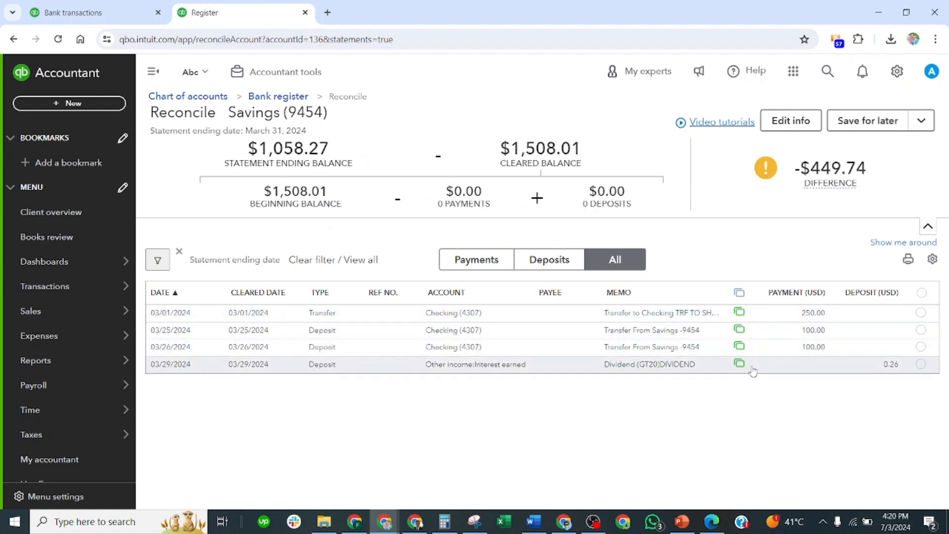
pyautogui.moveTo(814, 180)
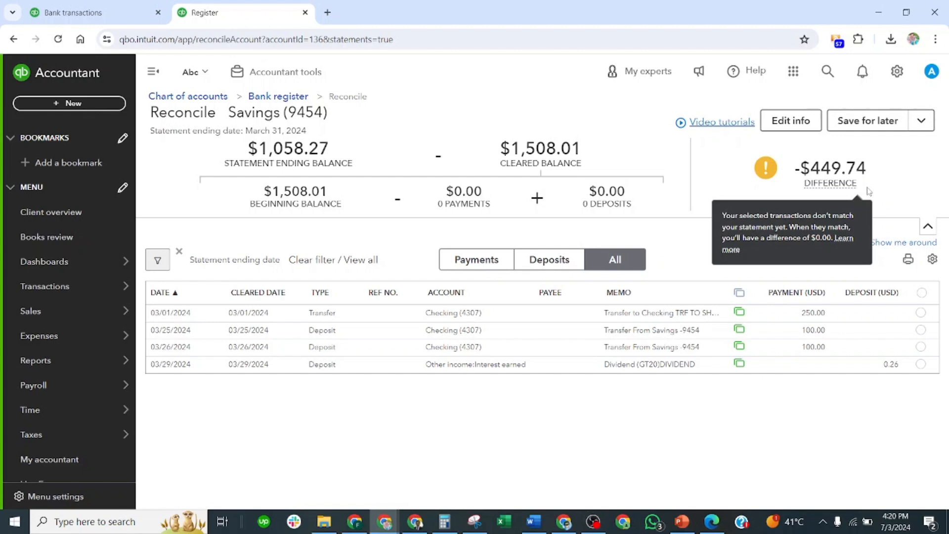
# Switch to the 2024-03-31_STMSSCM.pdf bank statement in Edge and find the Savings transactions on page 3
pyautogui.click(713, 520)
pyautogui.scroll(-1, 400, 372)
pyautogui.scroll(-20, 400, 372)
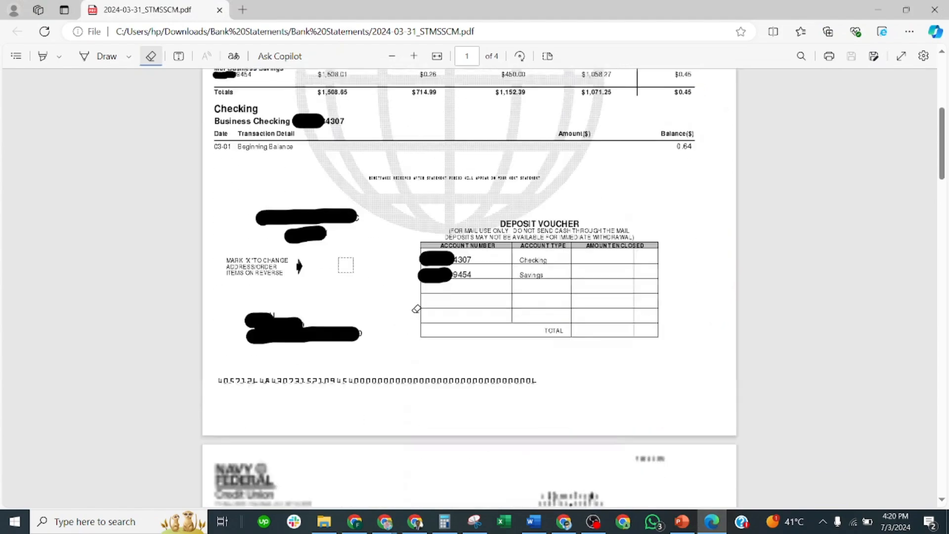
pyautogui.scroll(-8, 393, 326)
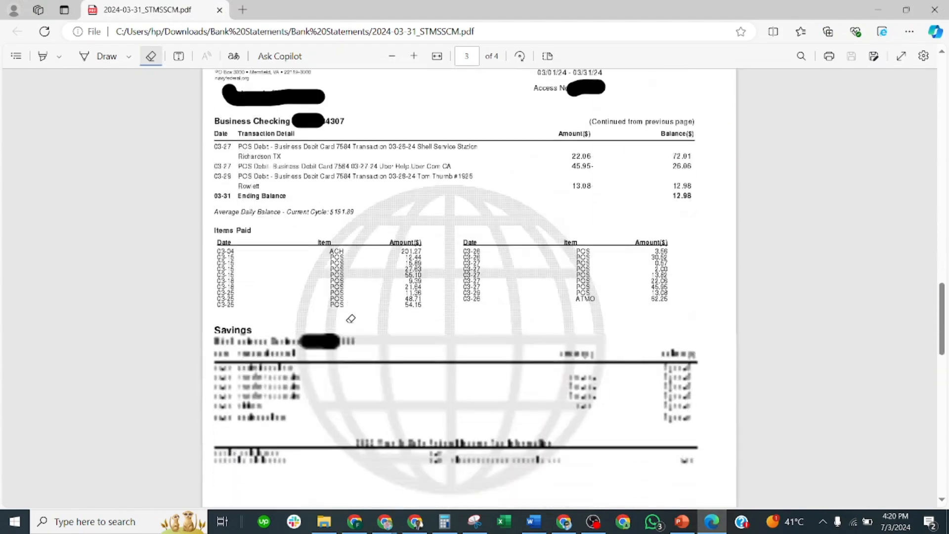
pyautogui.scroll(3, 231, 189)
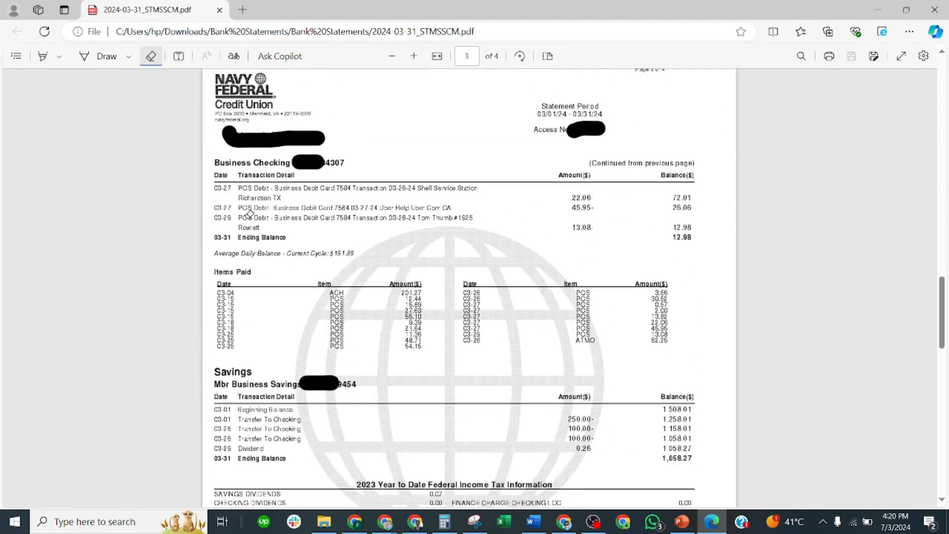
pyautogui.scroll(-3, 272, 257)
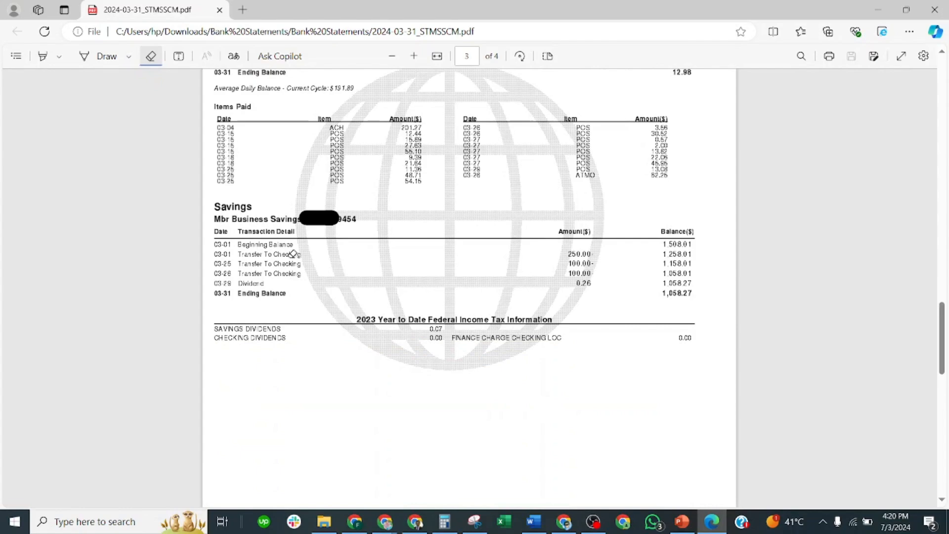
# Shrink the statement window and place it over the reconcile page so its Savings section and the transaction amounts can be compared
pyautogui.click(905, 9)
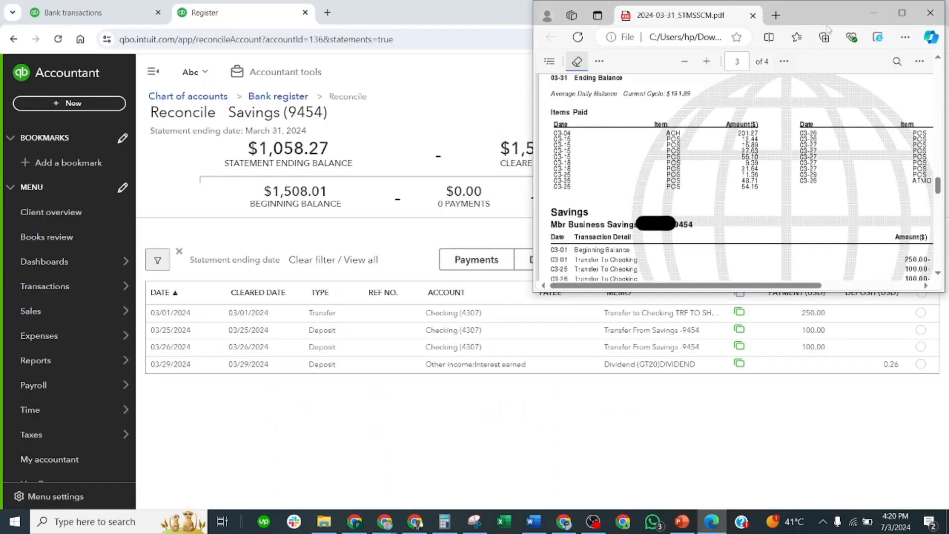
pyautogui.moveTo(835, 16); pyautogui.dragTo(399, 84)
pyautogui.scroll(-3, 397, 259)
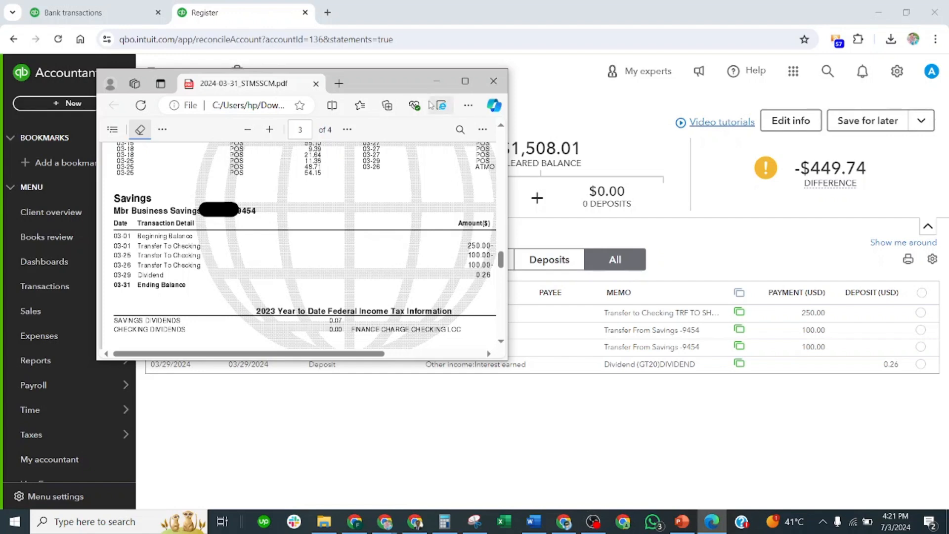
pyautogui.moveTo(396, 86); pyautogui.dragTo(352, 82)
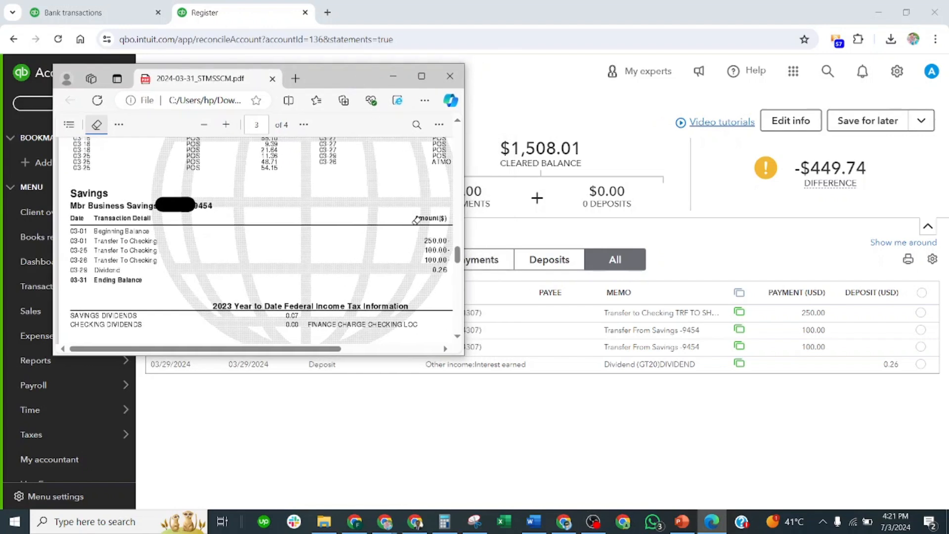
# Look through the unchecked payments and deposits in the Savings reconciliation, and show all transactions again
pyautogui.click(487, 261)
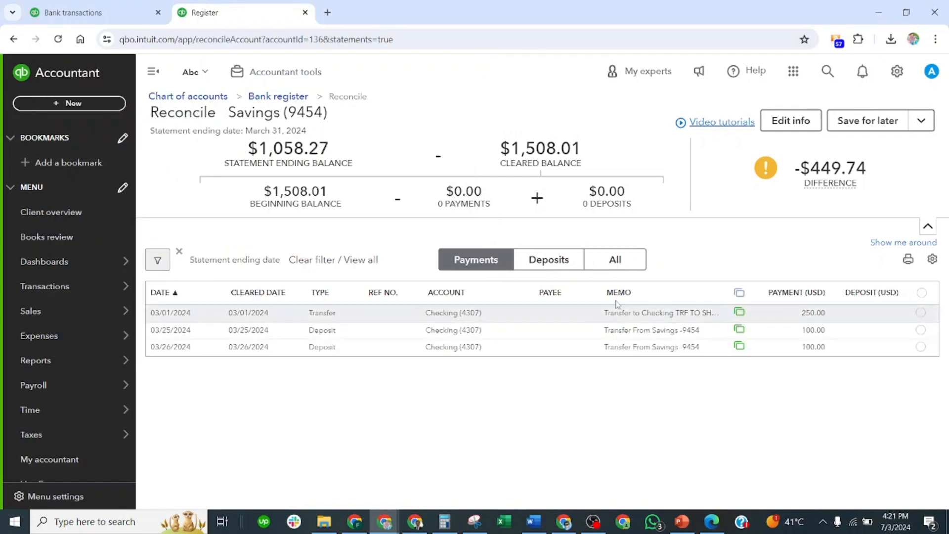
pyautogui.click(551, 256)
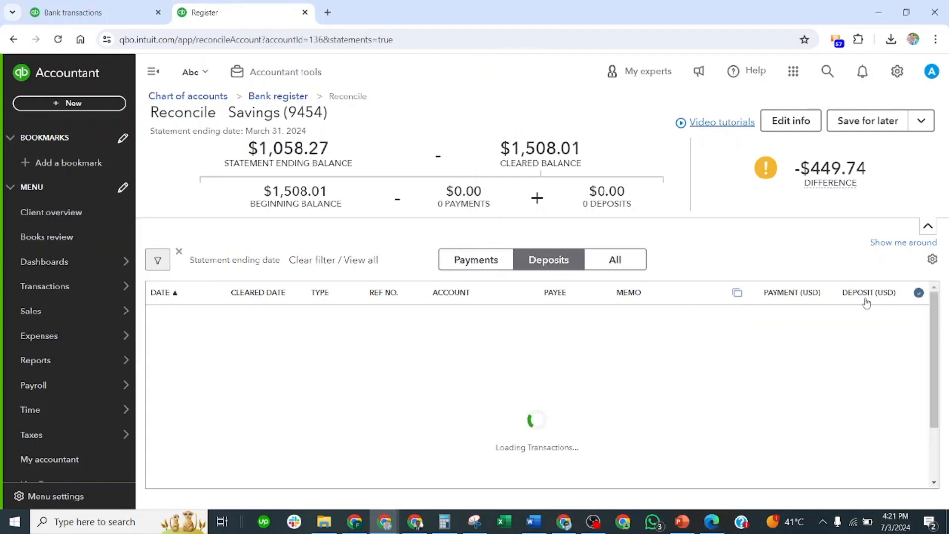
pyautogui.click(614, 260)
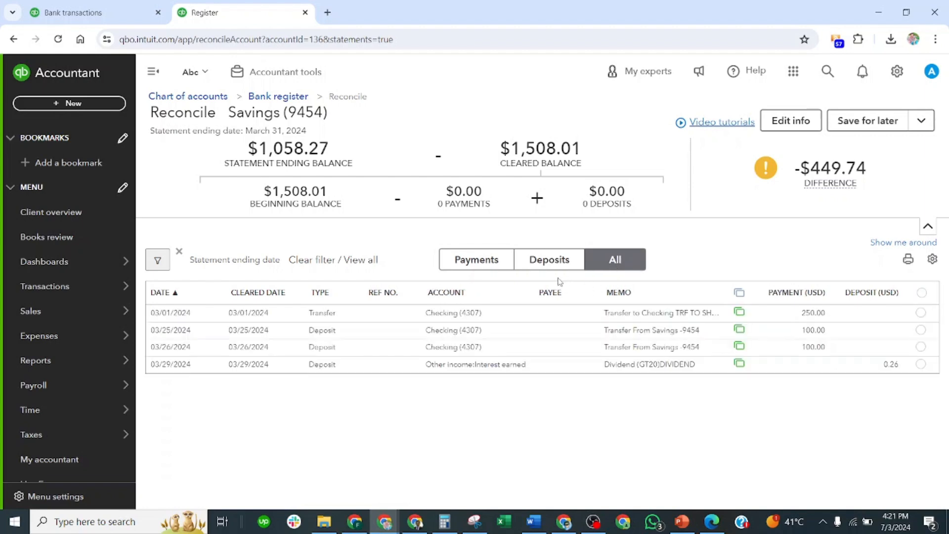
# Compare the statement line by line and mark the 250.00 transfer, both 100.00 payments and the 0.26 dividend deposit as cleared
pyautogui.hotkey('alt', 'Tab')
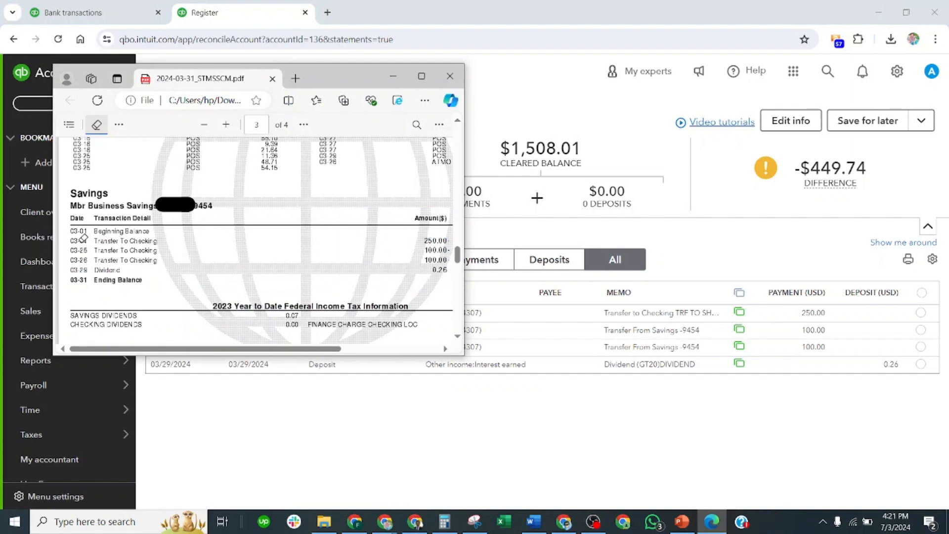
pyautogui.moveTo(331, 74); pyautogui.dragTo(417, 13)
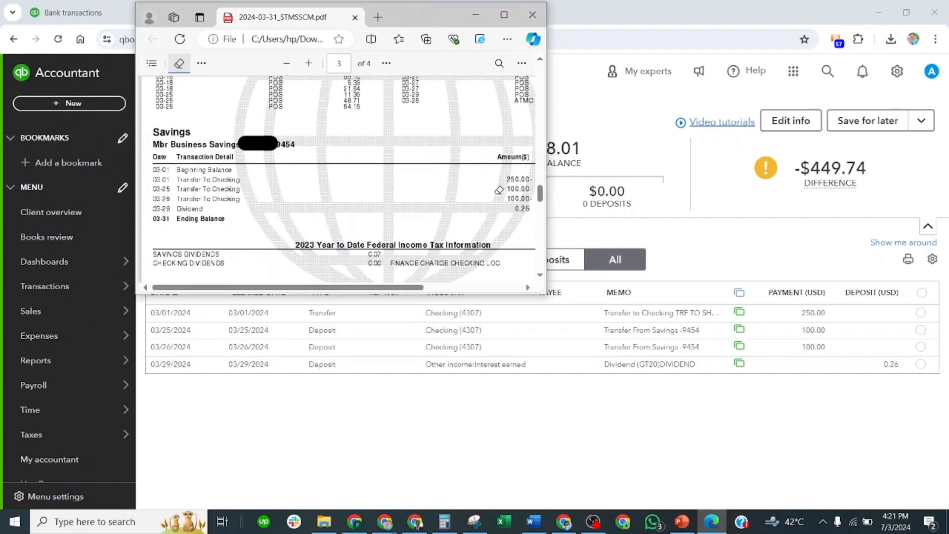
pyautogui.click(920, 314)
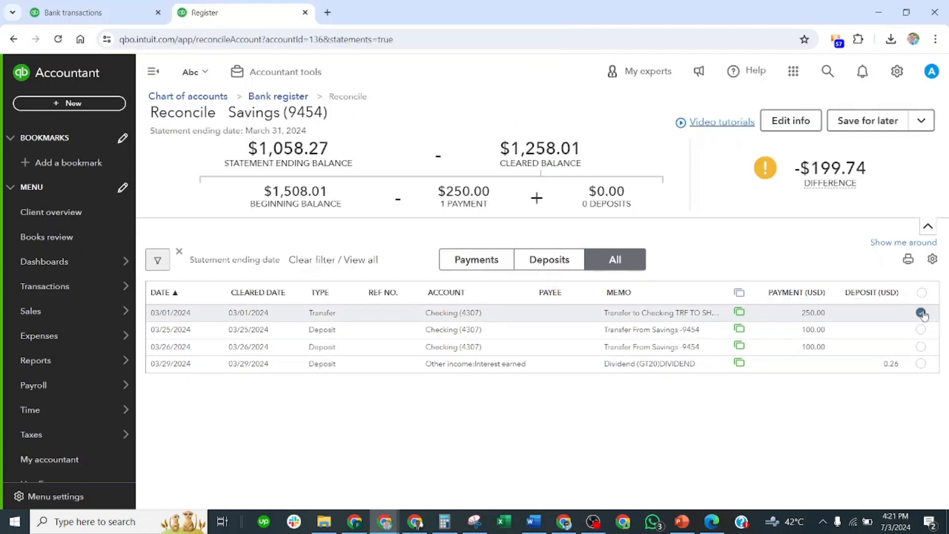
pyautogui.hotkey('alt', 'Tab')
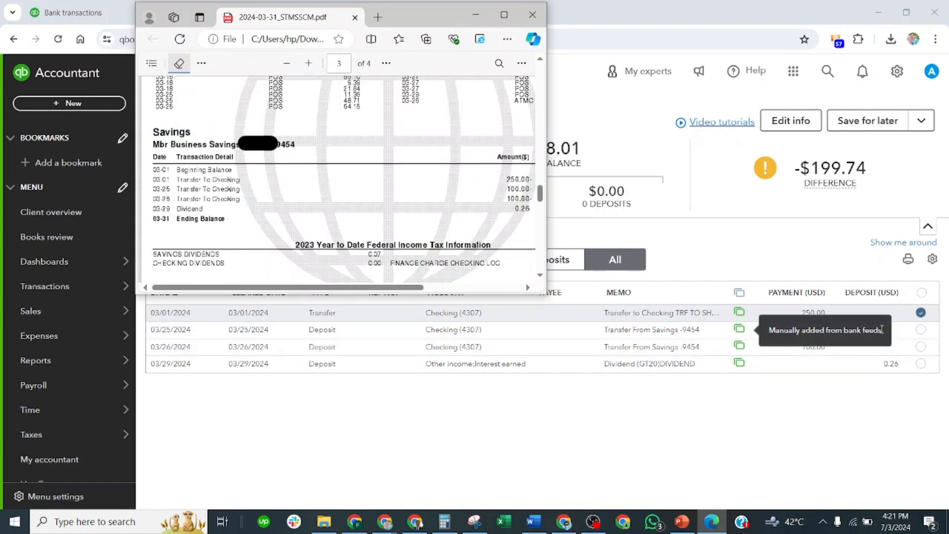
pyautogui.click(920, 329)
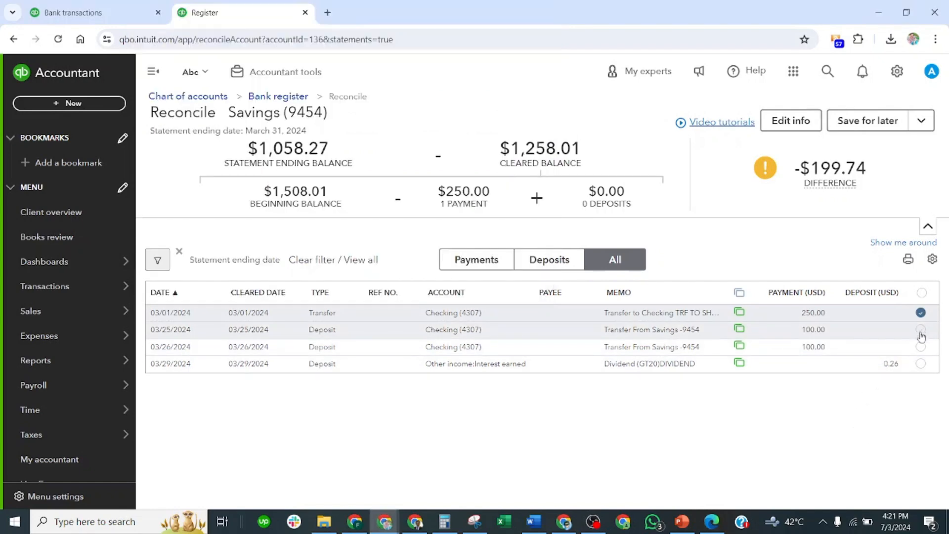
pyautogui.hotkey('alt', 'Tab')
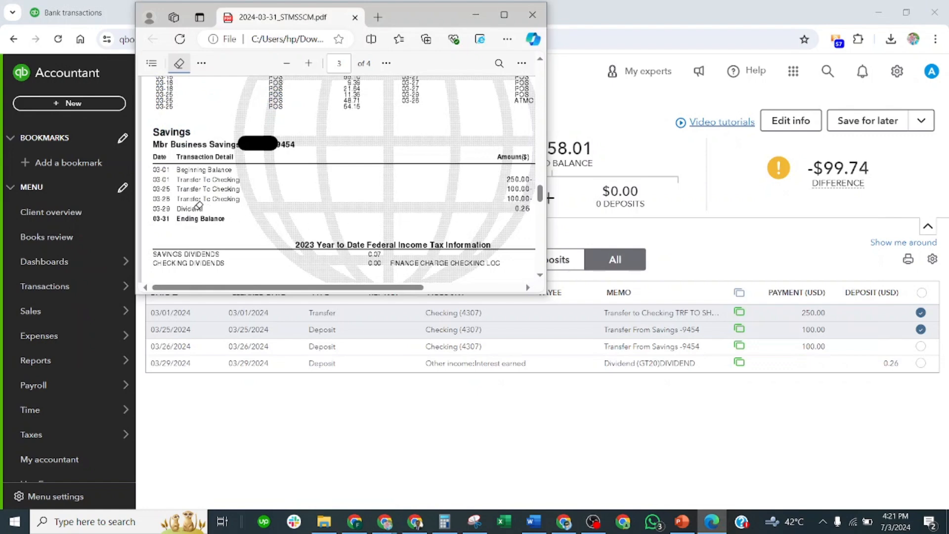
pyautogui.click(921, 347)
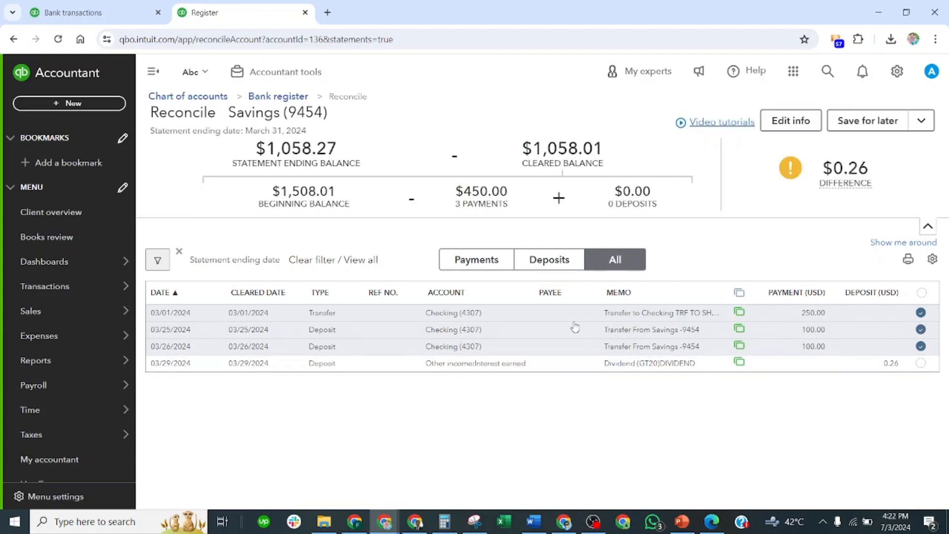
pyautogui.hotkey('alt', 'Tab')
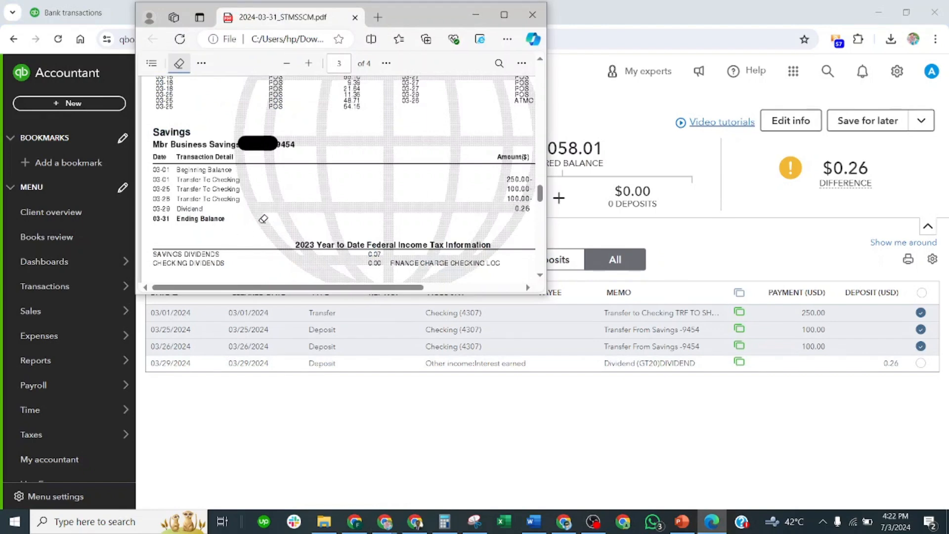
pyautogui.click(920, 362)
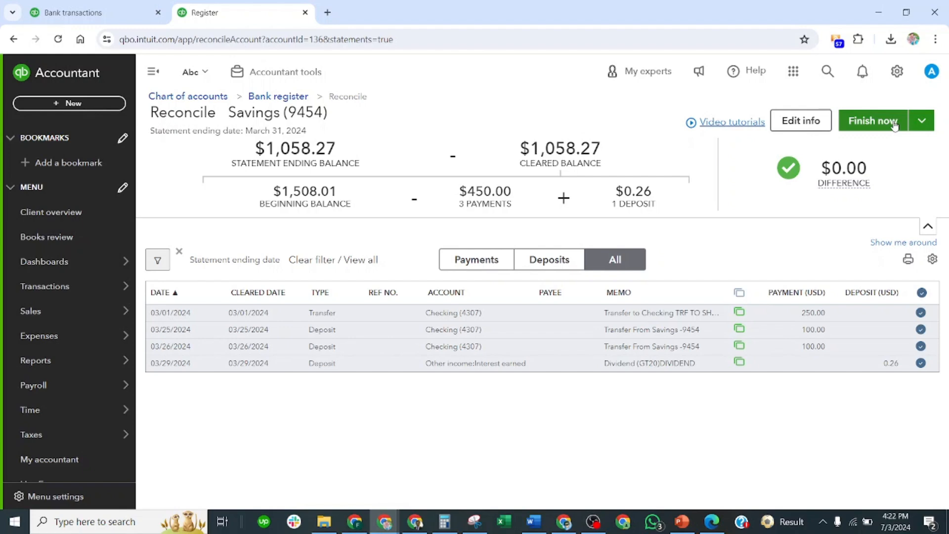
# Examine the editable statement ending balance and ending date, including its calendar, and close the form without saving
pyautogui.click(811, 127)
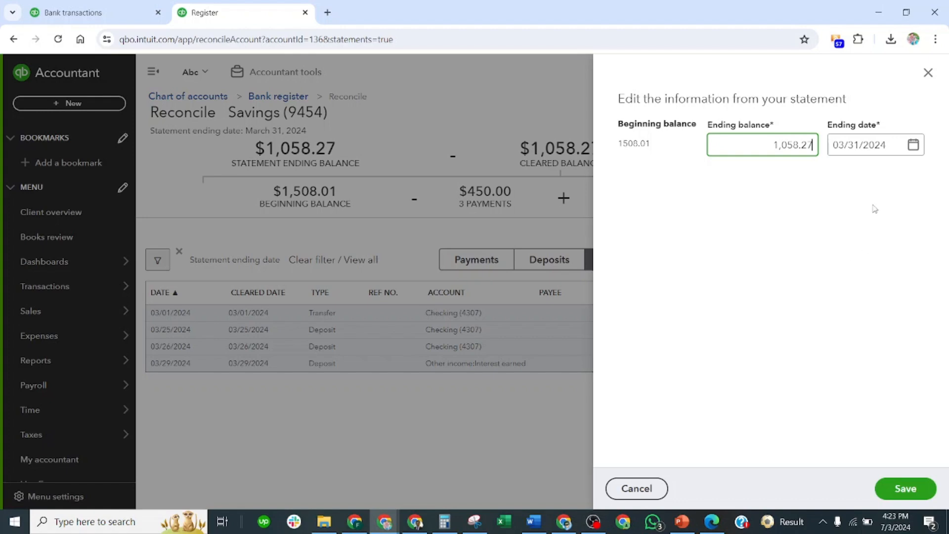
pyautogui.click(912, 147)
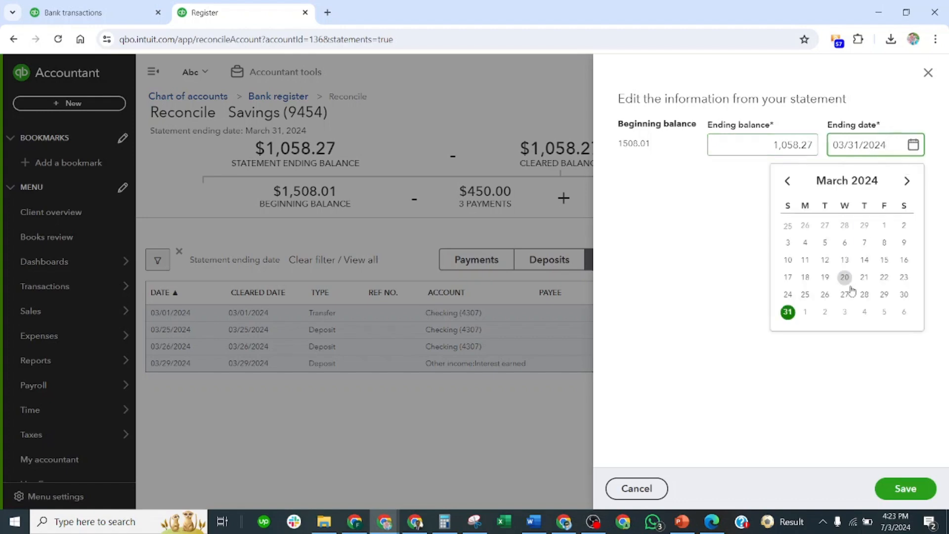
pyautogui.click(860, 375)
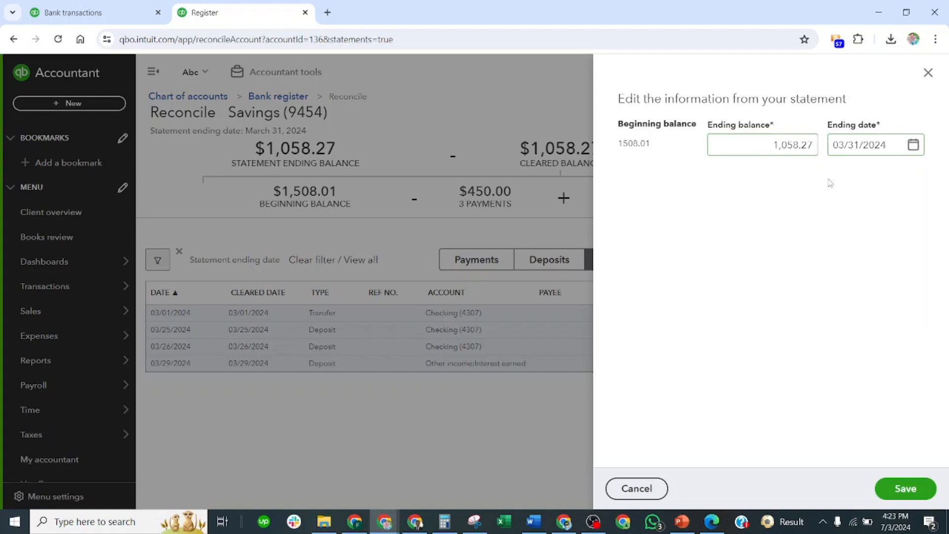
pyautogui.click(652, 490)
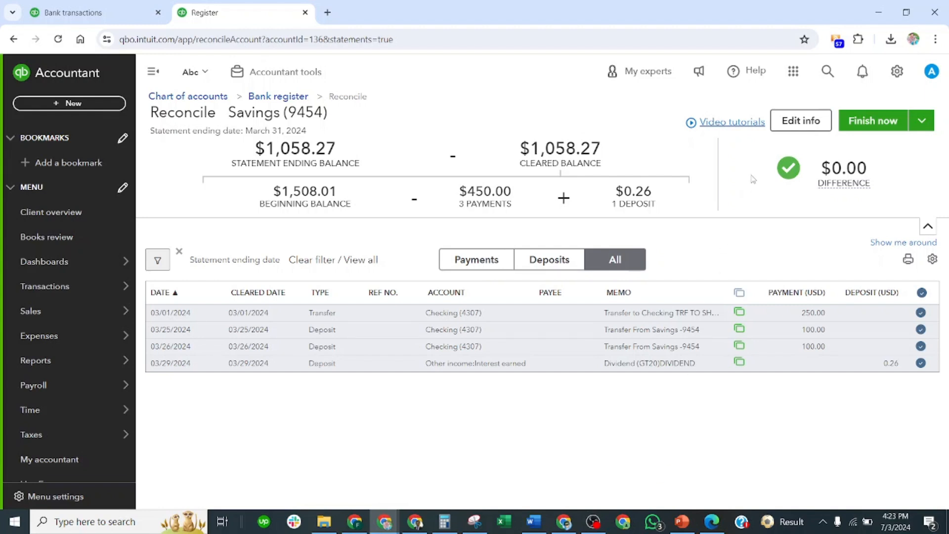
# Save the Savings reconciliation for later, and resume reconciling it with both on-screen tips dismissed
pyautogui.click(921, 122)
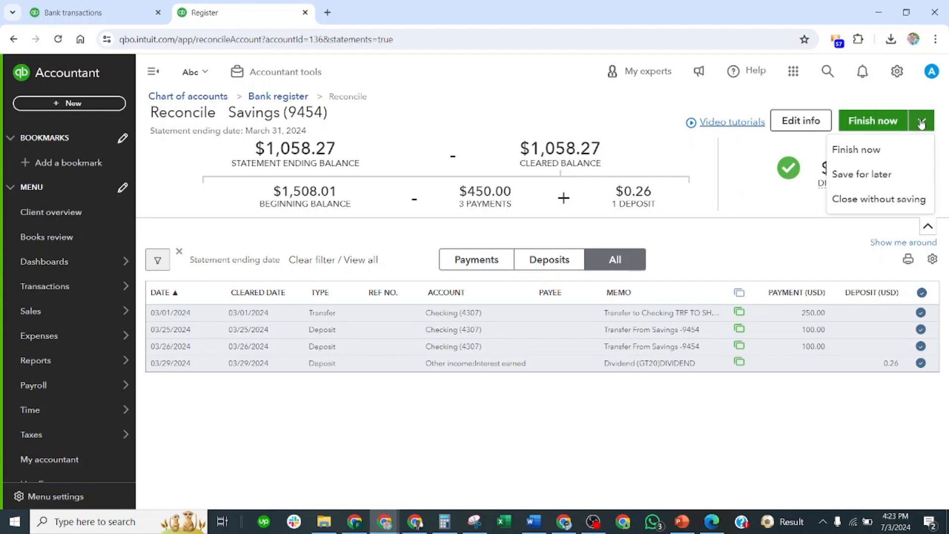
pyautogui.click(877, 178)
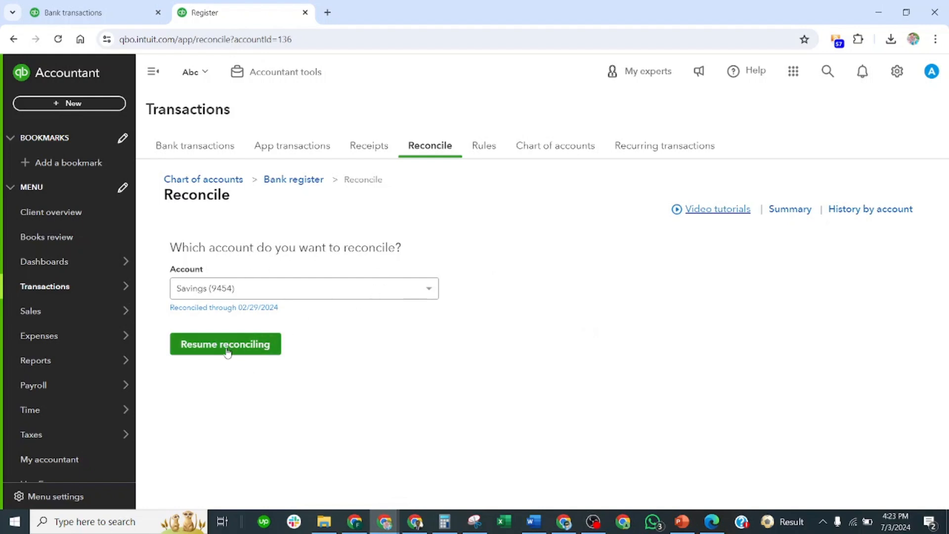
pyautogui.click(245, 351)
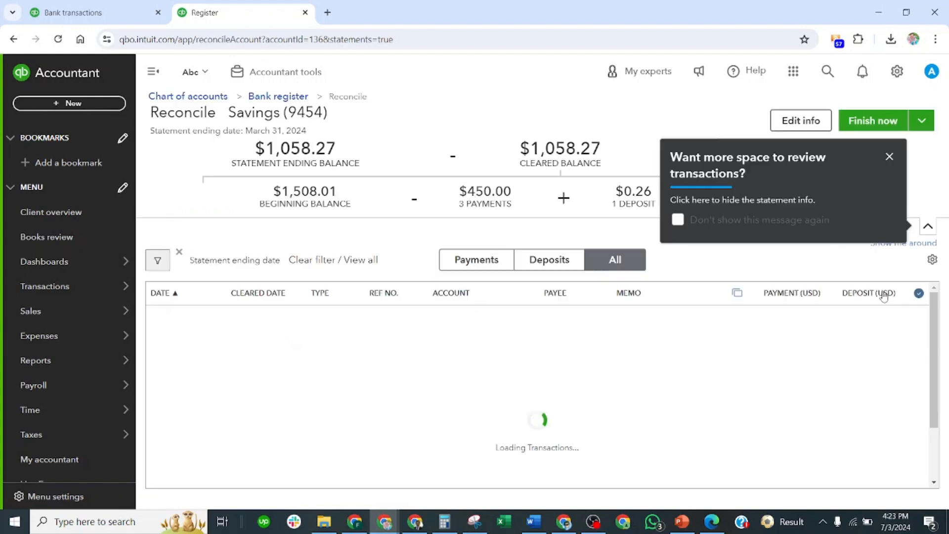
pyautogui.click(889, 157)
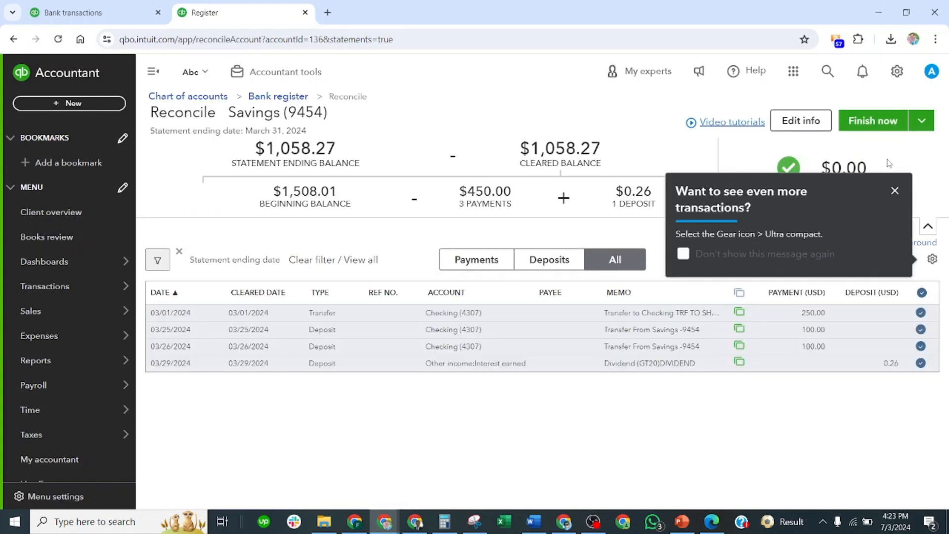
pyautogui.click(894, 190)
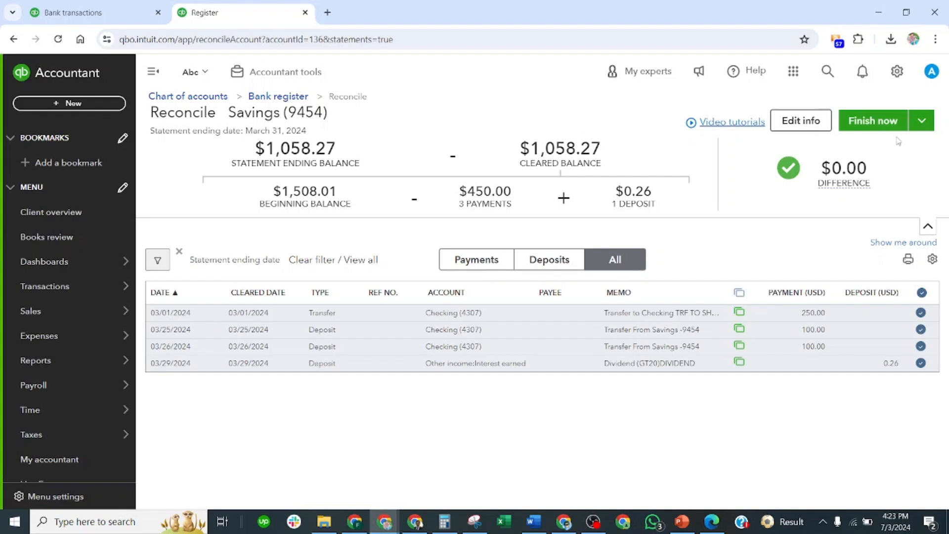
# Copy the statement ending balance and close the Savings reconciliation without saving, discarding all its changes
pyautogui.click(922, 123)
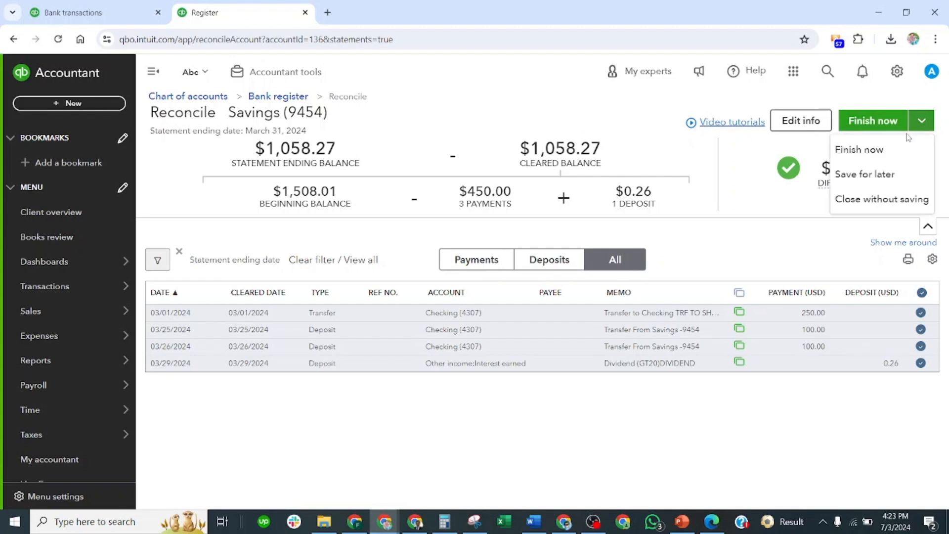
pyautogui.click(737, 183)
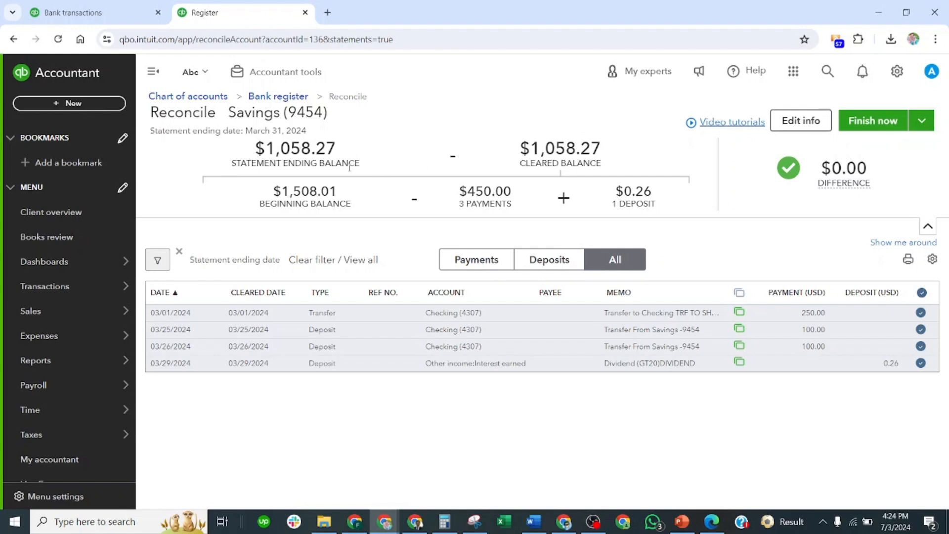
pyautogui.moveTo(268, 149); pyautogui.dragTo(335, 137)
pyautogui.hotkey('ctrl', 'c')
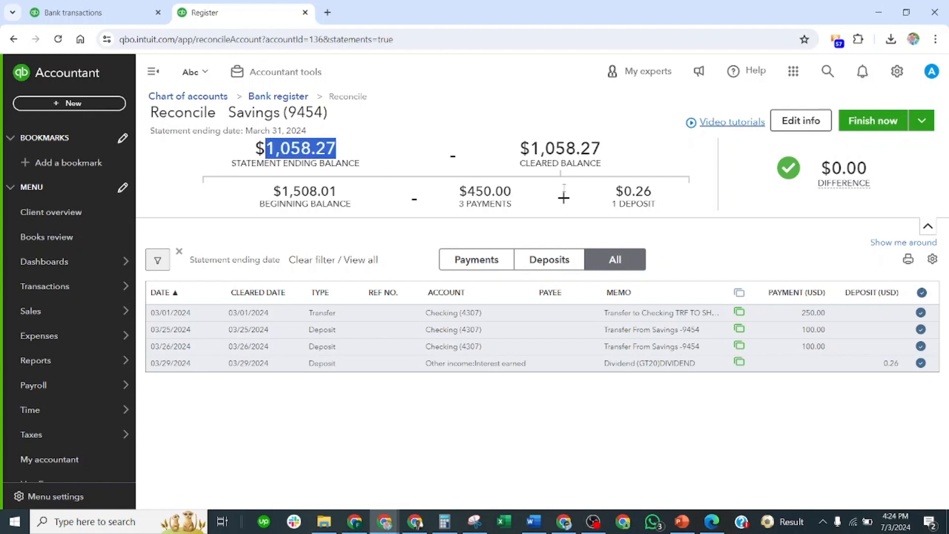
pyautogui.click(922, 121)
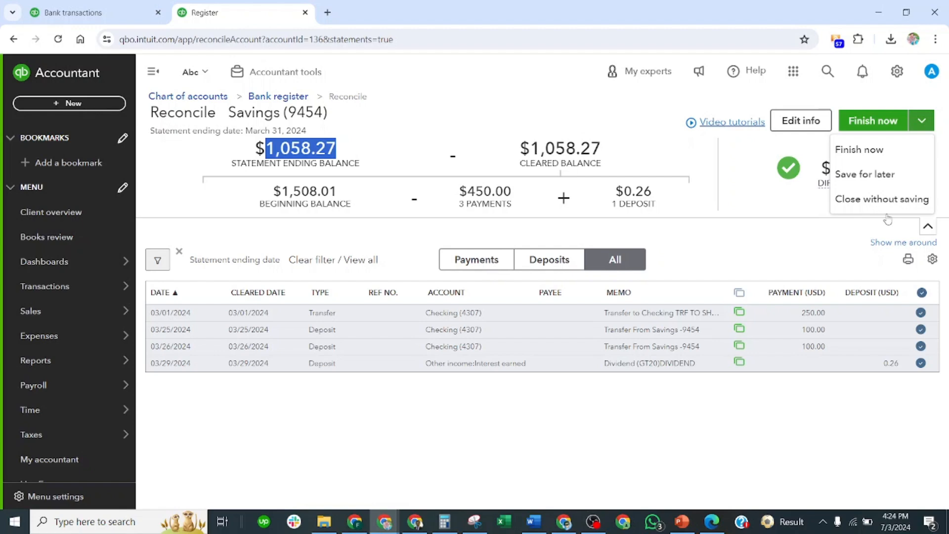
pyautogui.click(883, 200)
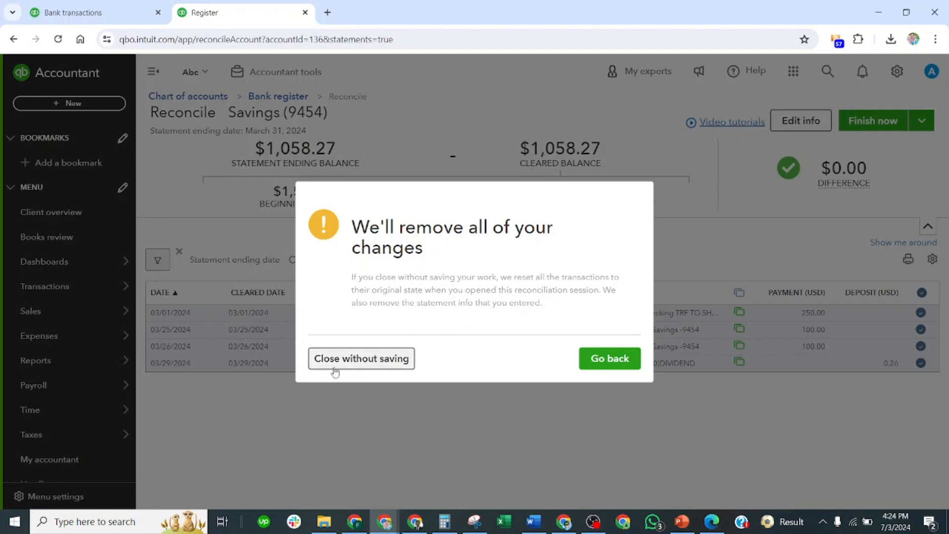
pyautogui.click(383, 365)
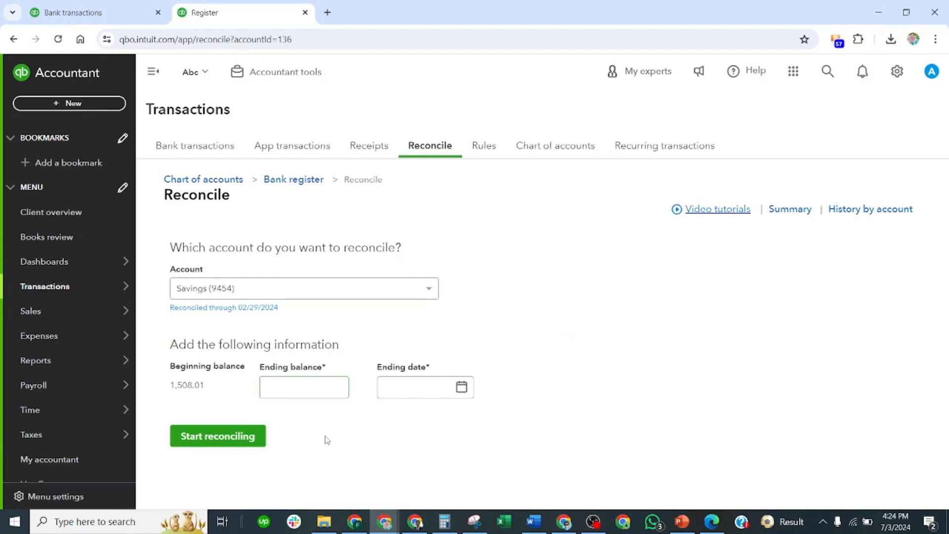
# Start a new Savings reconciliation with an ending balance of 1,058.27 and an ending date of March 31, 2024
pyautogui.click(331, 386)
pyautogui.hotkey('ctrl', 'v')
pyautogui.click(354, 426)
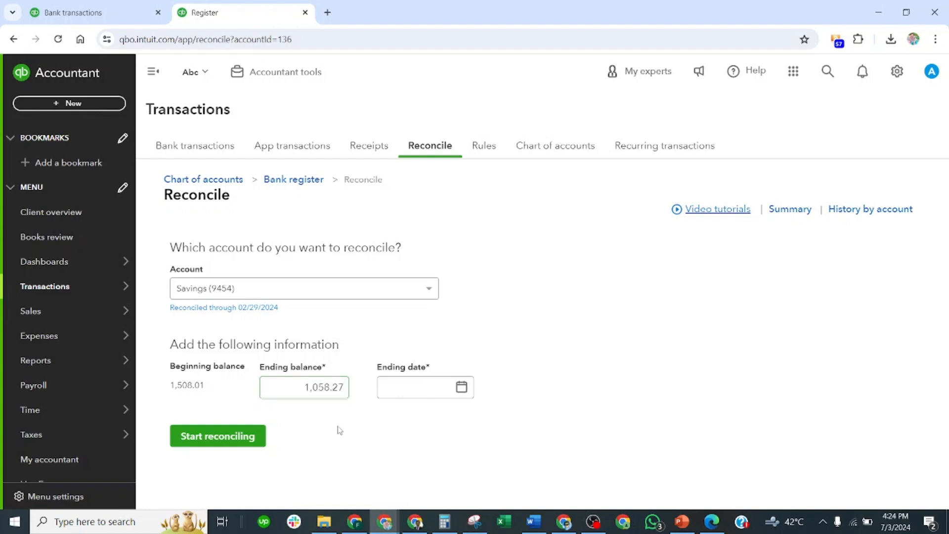
pyautogui.click(445, 383)
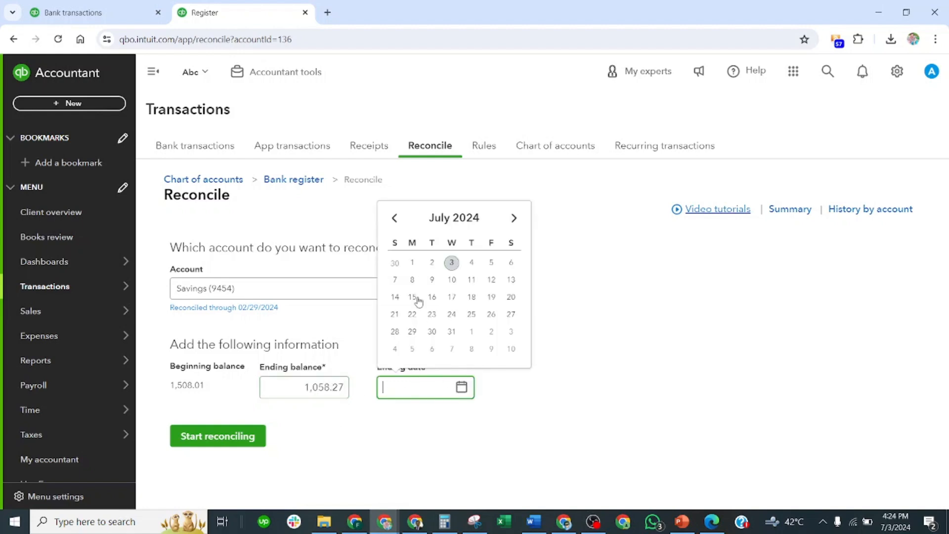
pyautogui.click(395, 218)
pyautogui.click(395, 218)
pyautogui.click(395, 218)
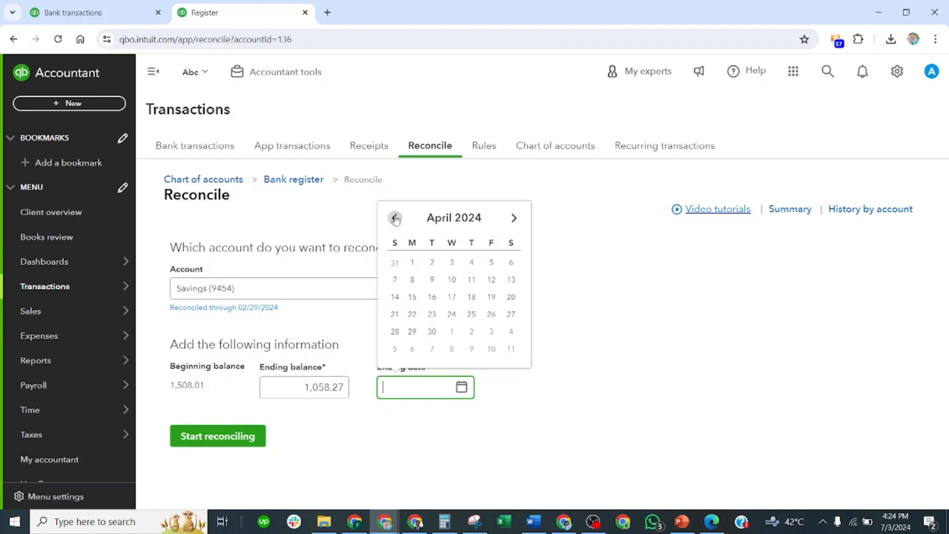
pyautogui.click(395, 218)
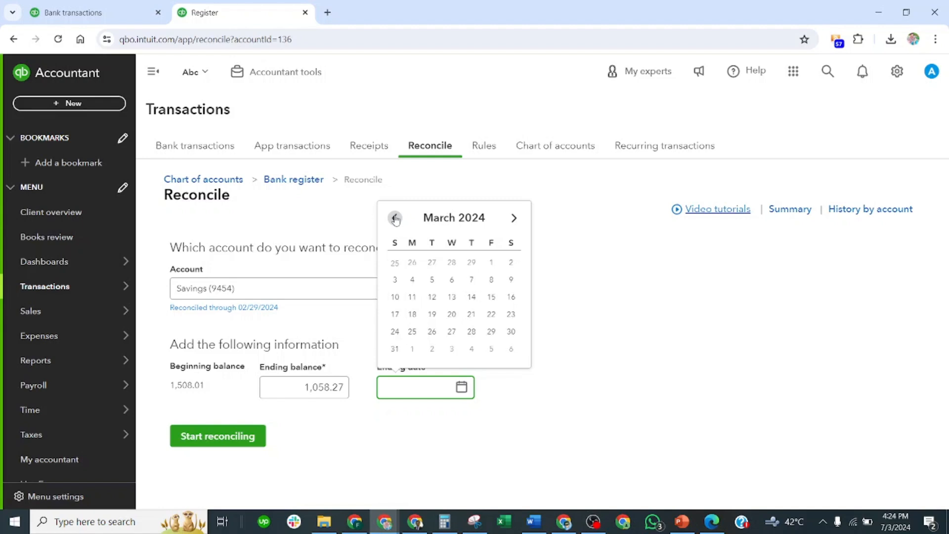
pyautogui.click(399, 348)
pyautogui.click(262, 435)
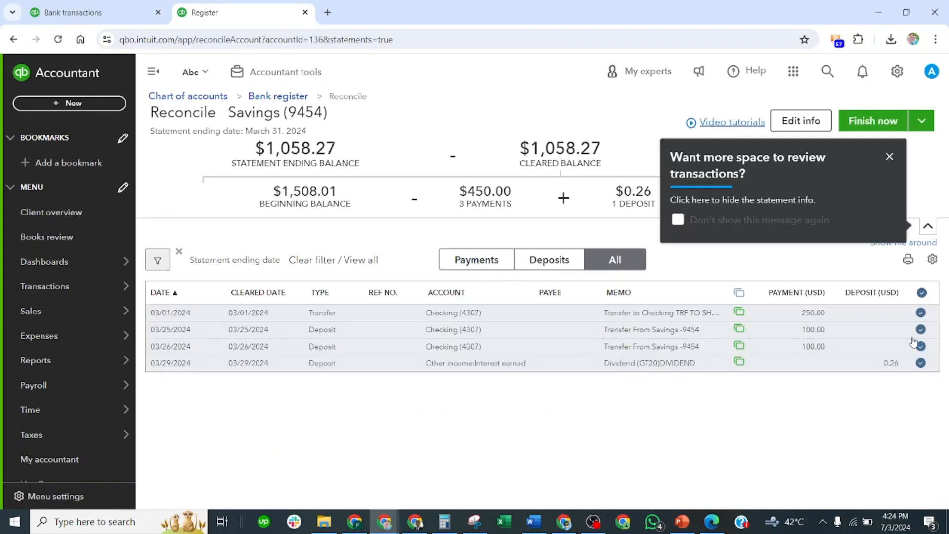
# Dismiss both on-screen tips and finish the Savings reconciliation, ending on the account's reconciliation history
pyautogui.click(889, 157)
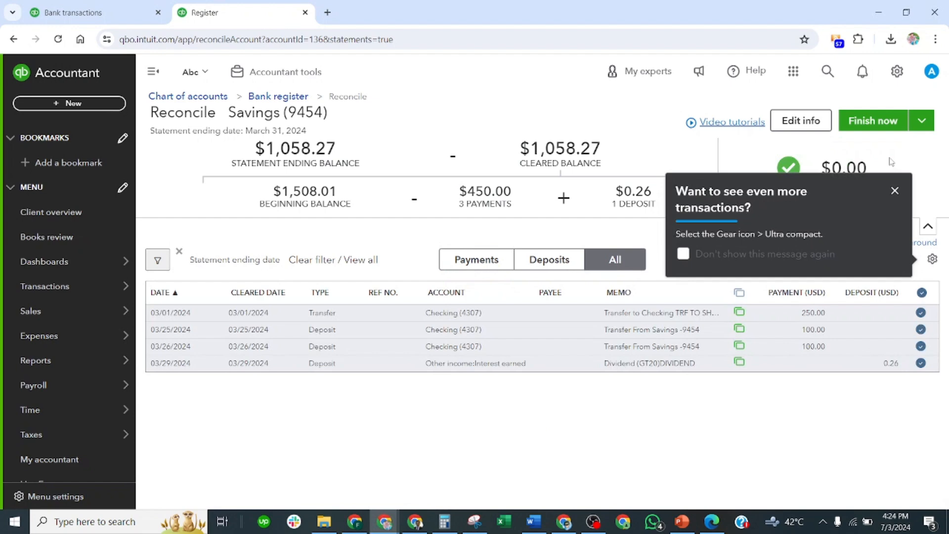
pyautogui.click(894, 190)
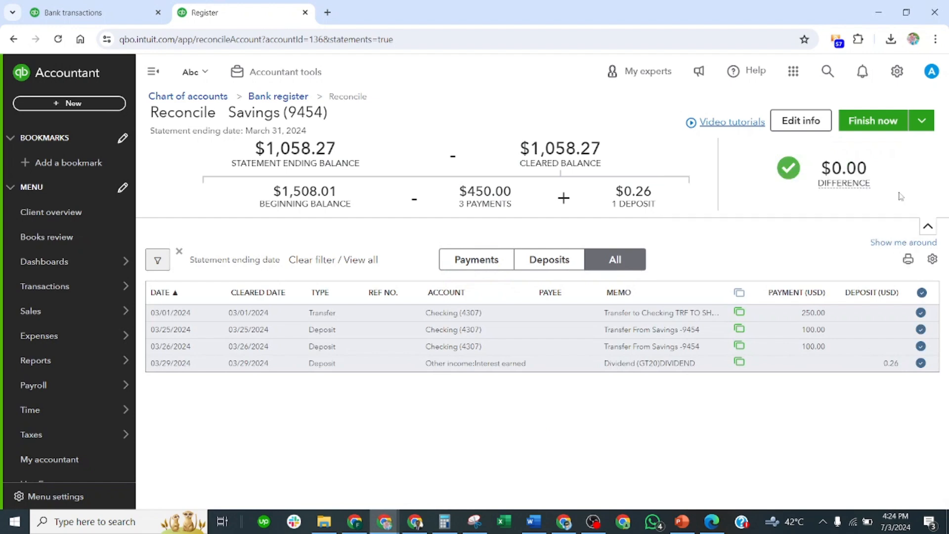
pyautogui.click(892, 121)
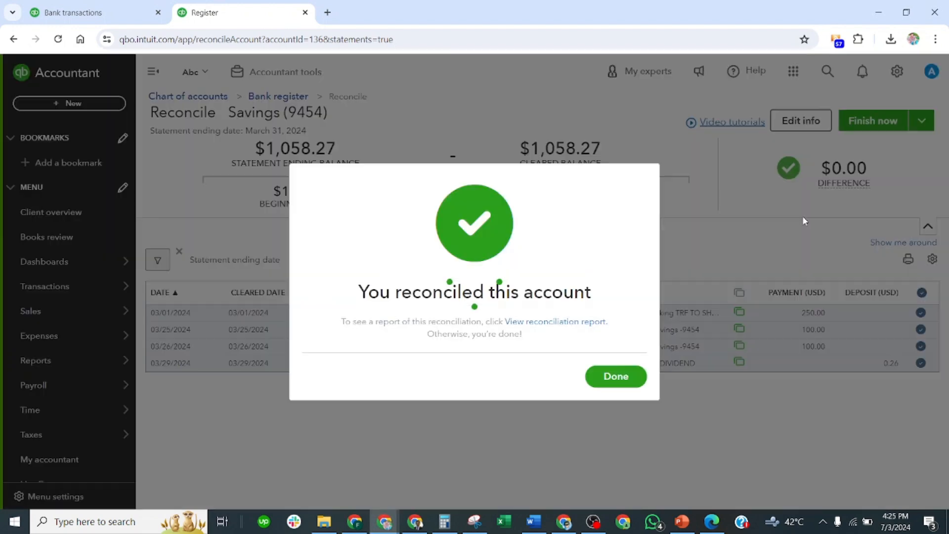
pyautogui.click(628, 379)
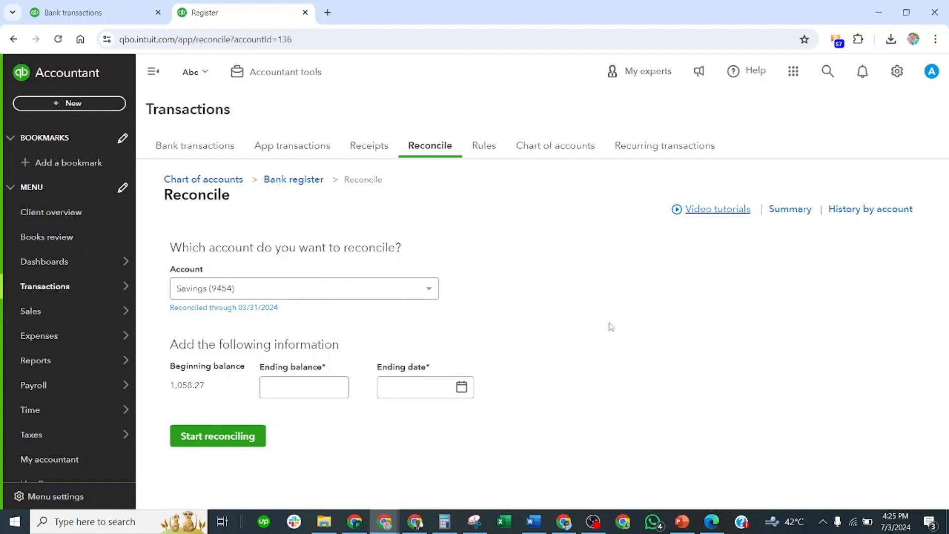
pyautogui.click(873, 210)
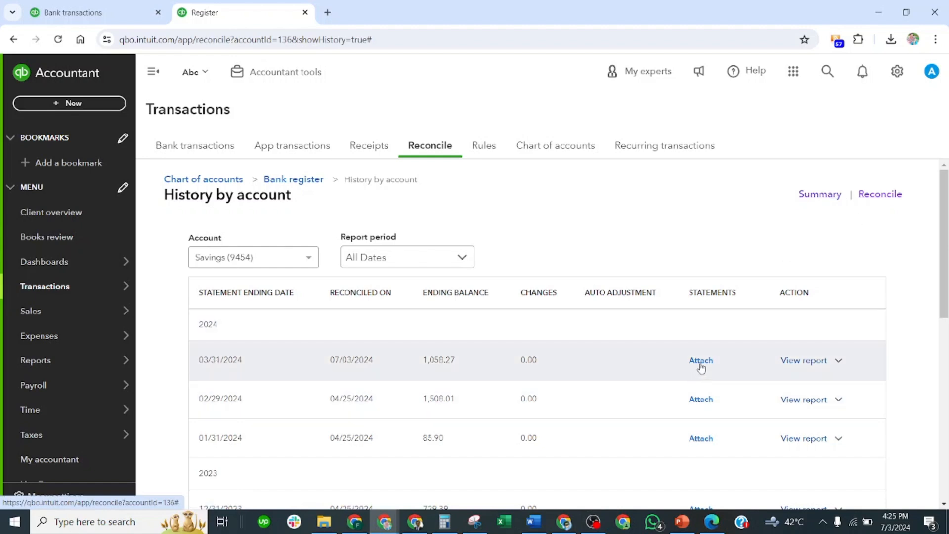
# Attach the file May 1.pdf from the Downloads folder as the statement for the 03/31/2024 reconciliation
pyautogui.click(700, 363)
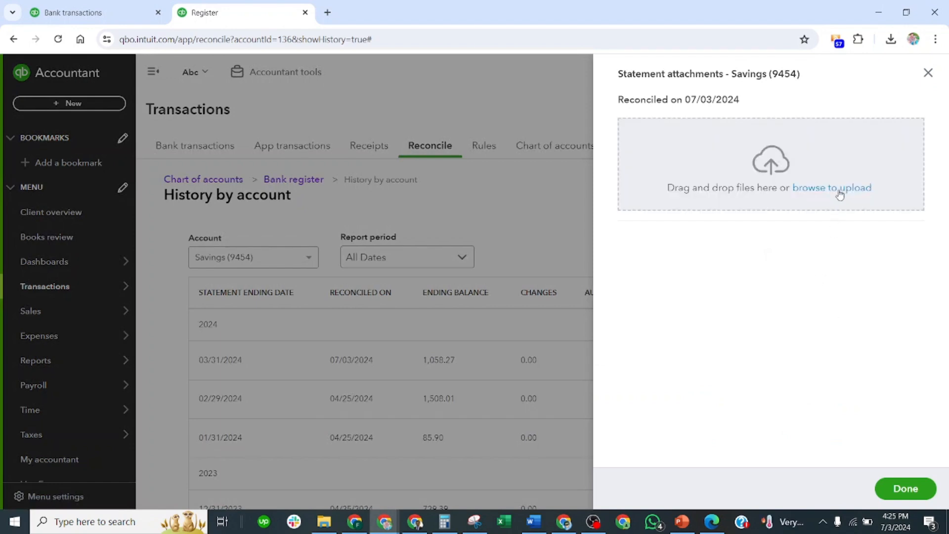
pyautogui.click(841, 191)
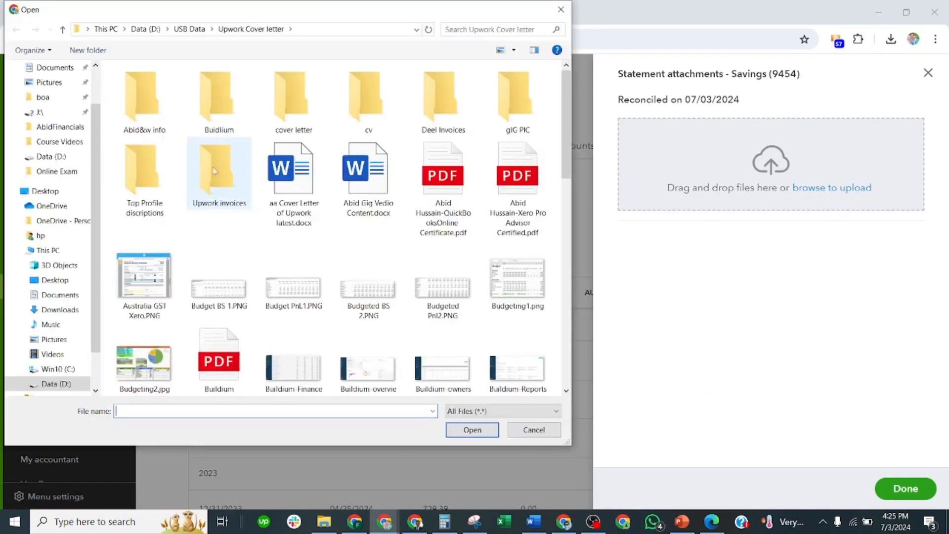
pyautogui.scroll(2, 54, 130)
pyautogui.click(52, 101)
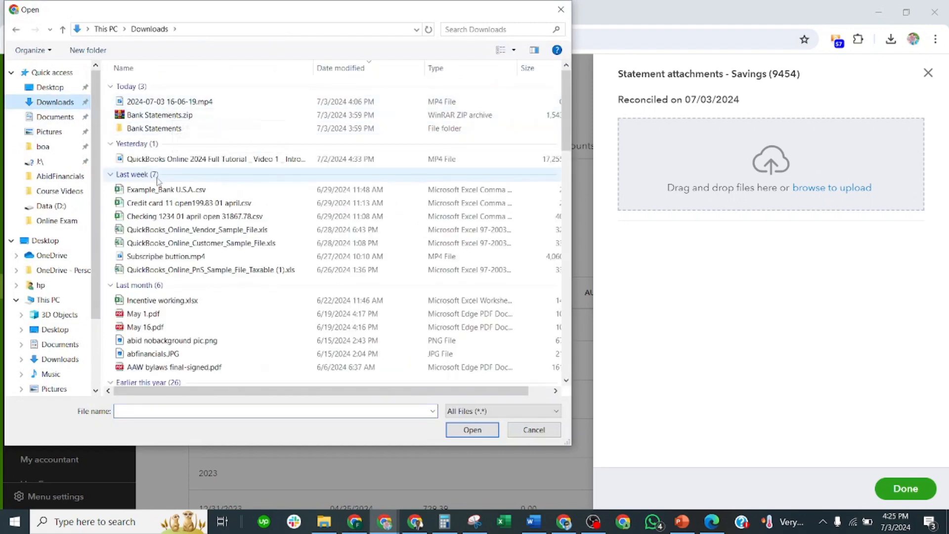
pyautogui.click(213, 313)
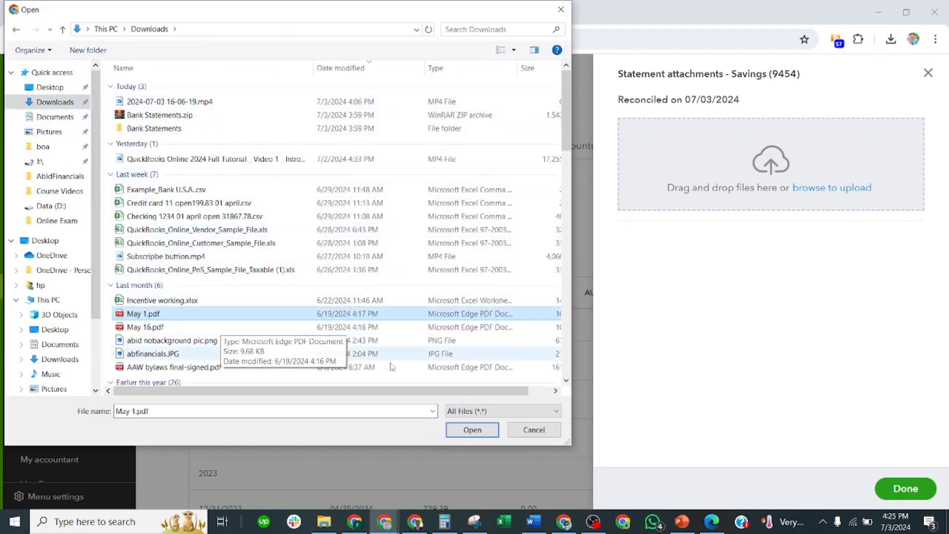
pyautogui.click(472, 429)
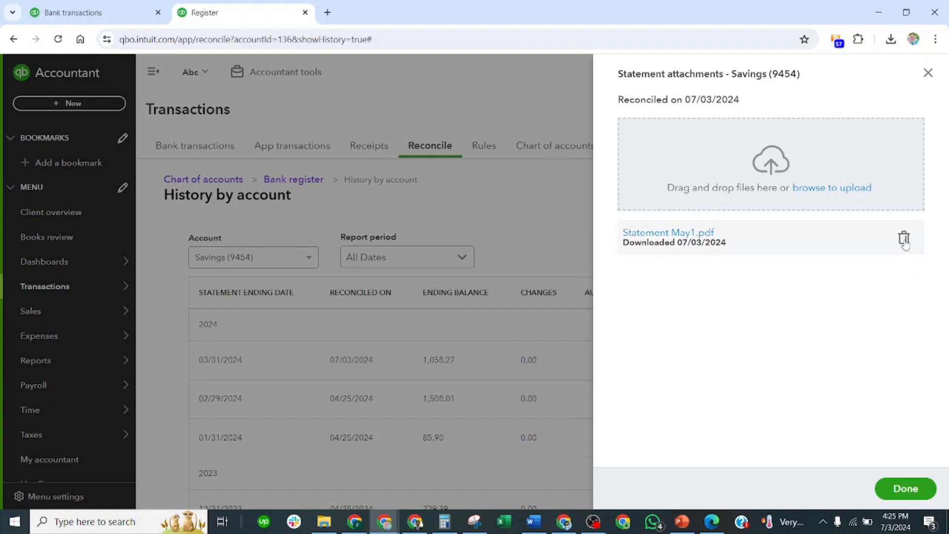
pyautogui.click(911, 490)
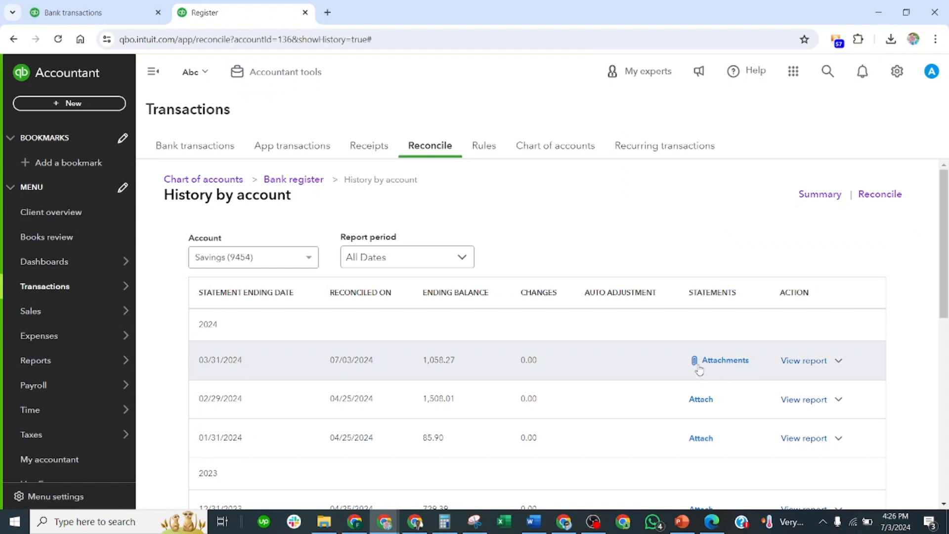
# Delete the attached May 1 statement PDF from the 03/31/2024 reconciliation
pyautogui.click(717, 365)
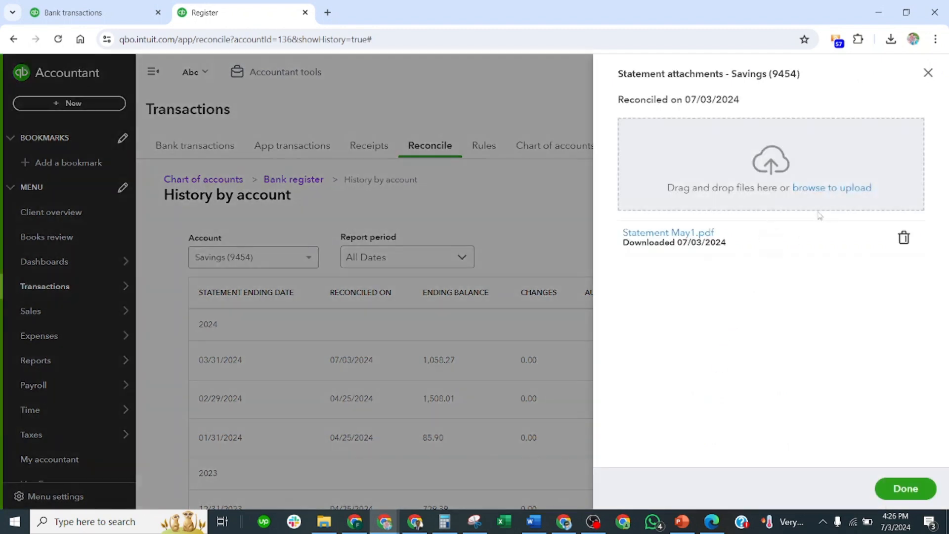
pyautogui.click(904, 240)
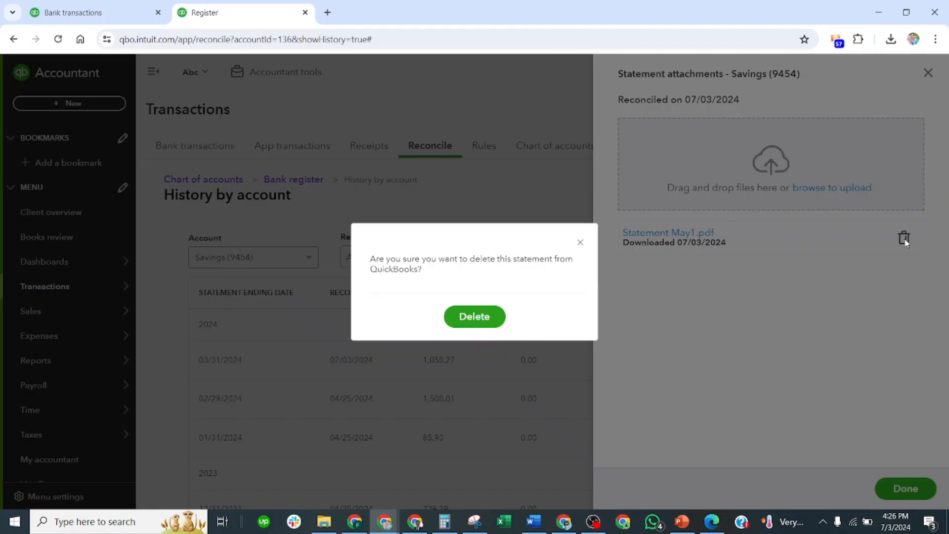
pyautogui.click(477, 319)
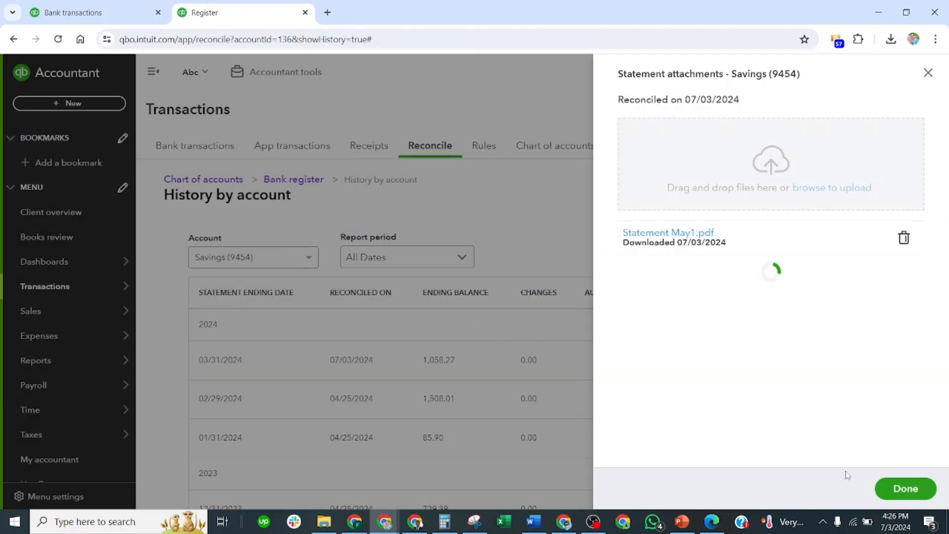